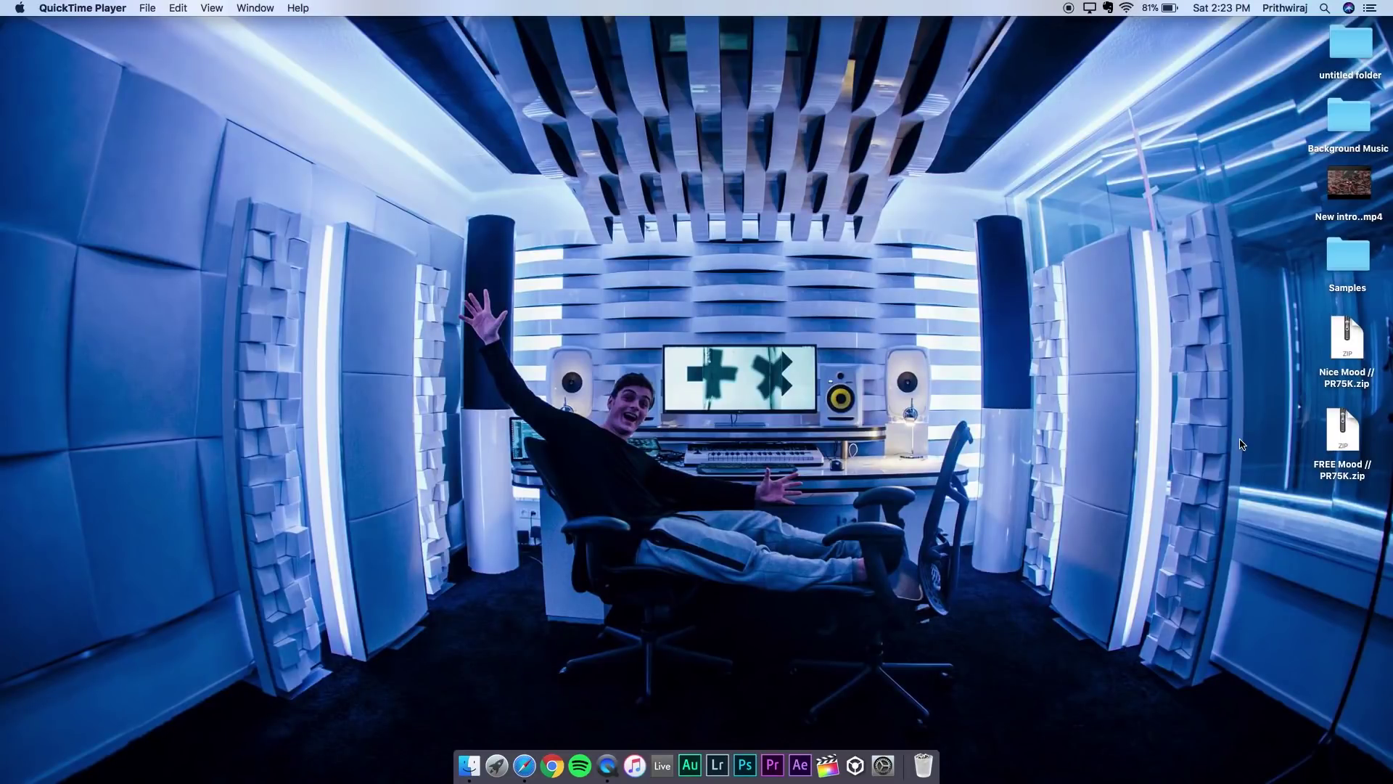
# Unzip FREE Mood // PR75K.zip and place the extracted folder below the zip on the desktop
pyautogui.click(1339, 429)
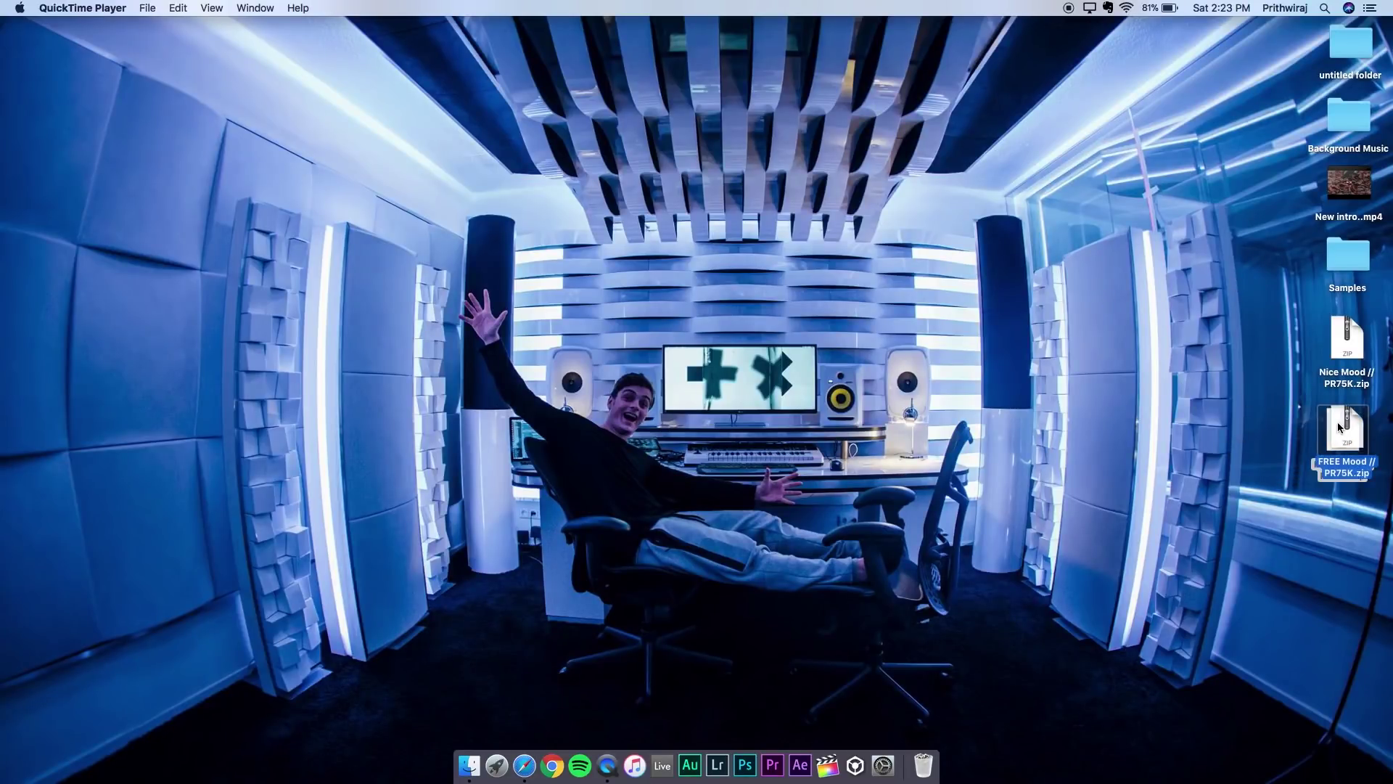
pyautogui.click(1339, 429)
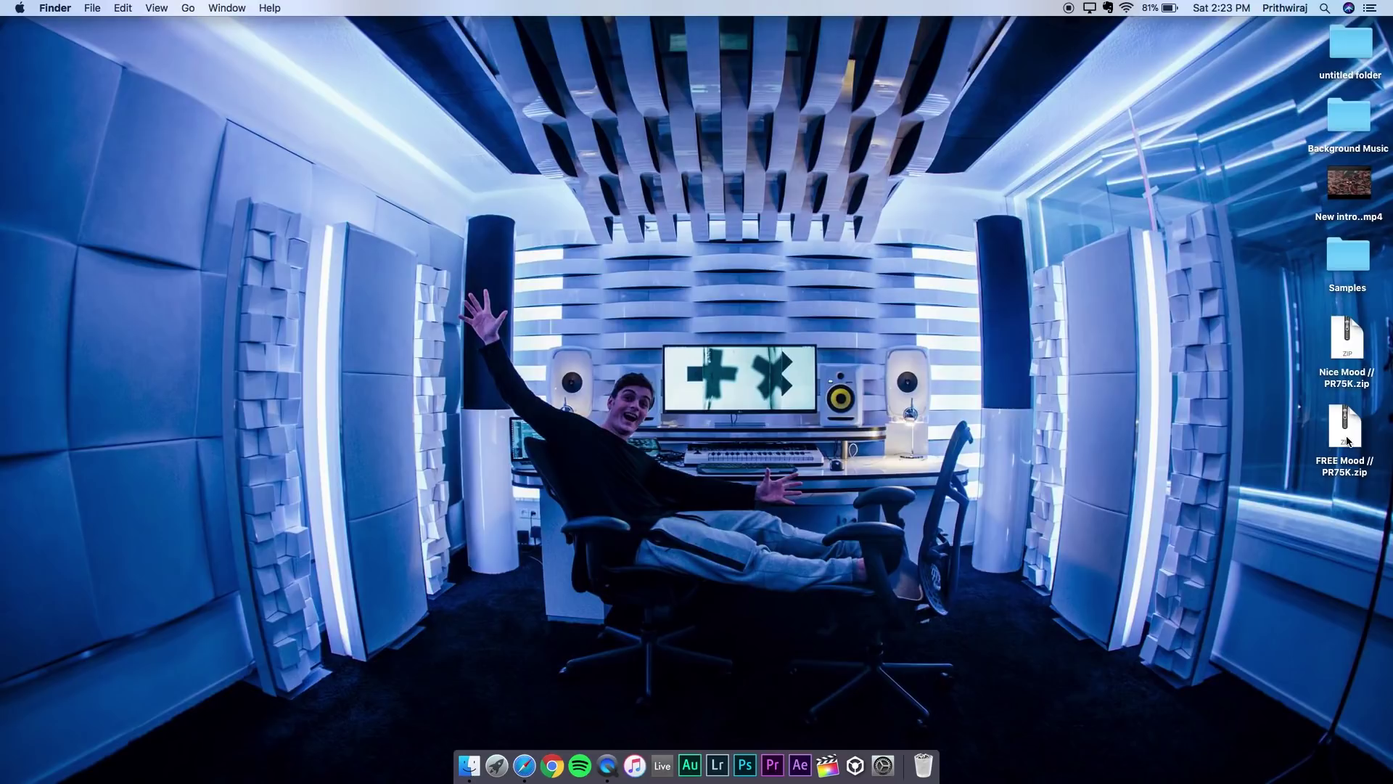
pyautogui.moveTo(1347, 441); pyautogui.dragTo(1340, 450)
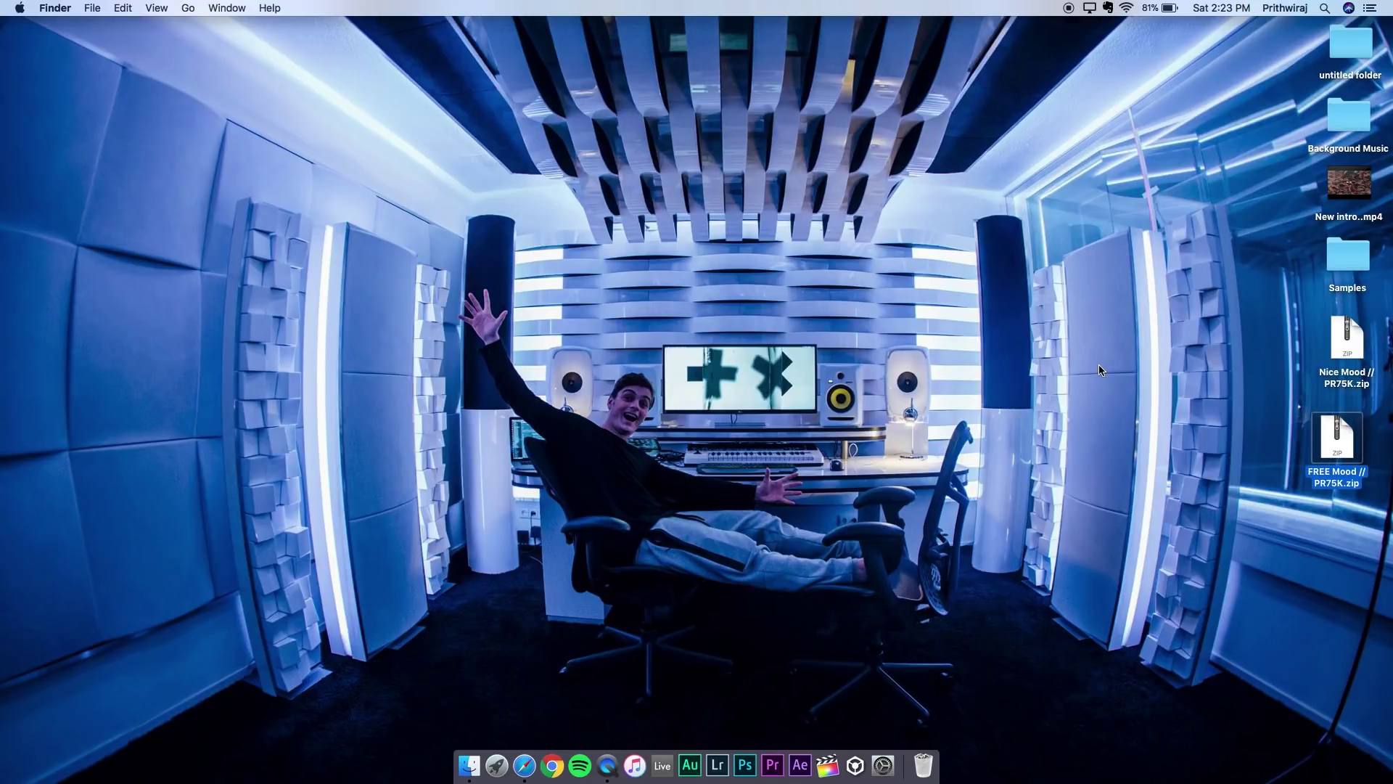
pyautogui.doubleClick(1348, 446)
pyautogui.moveTo(1346, 460); pyautogui.dragTo(1306, 530)
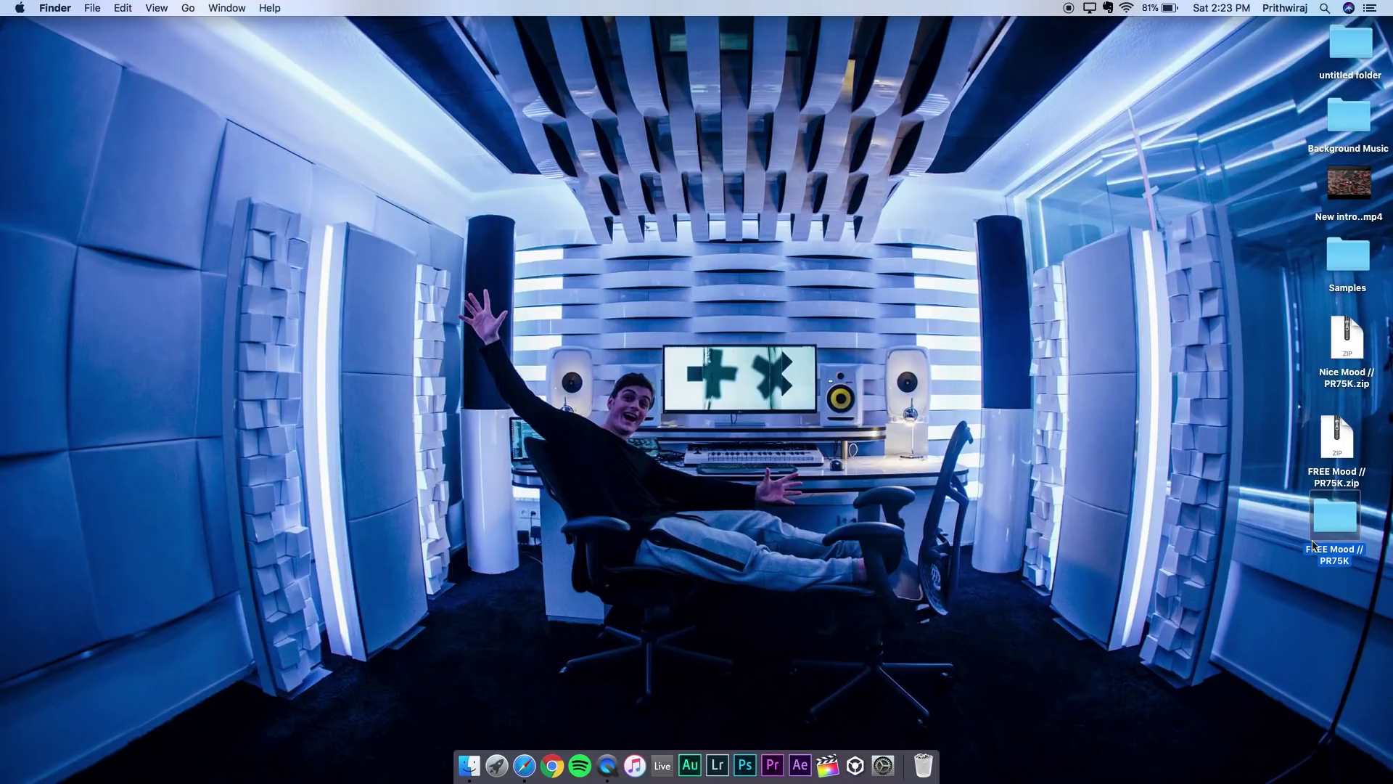
# Open the FREE Mood // PR75K folder to check its Matte Max and Moody Basic presets, then close it
pyautogui.doubleClick(1329, 520)
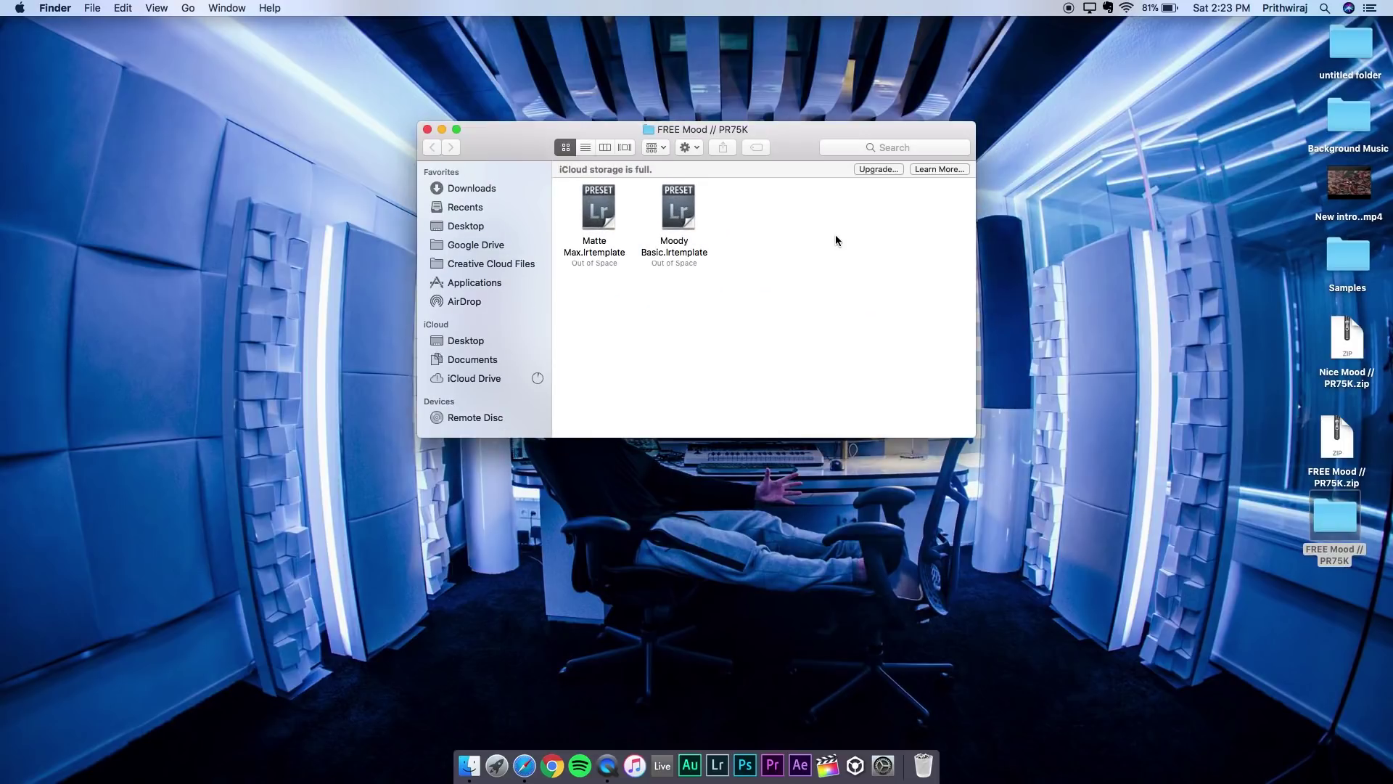
pyautogui.moveTo(835, 233); pyautogui.dragTo(503, 312)
pyautogui.click(669, 282)
pyautogui.click(427, 129)
# Extract the Nice Mood // PR75K zip and move the new folder to a free desktop spot
pyautogui.click(1012, 590)
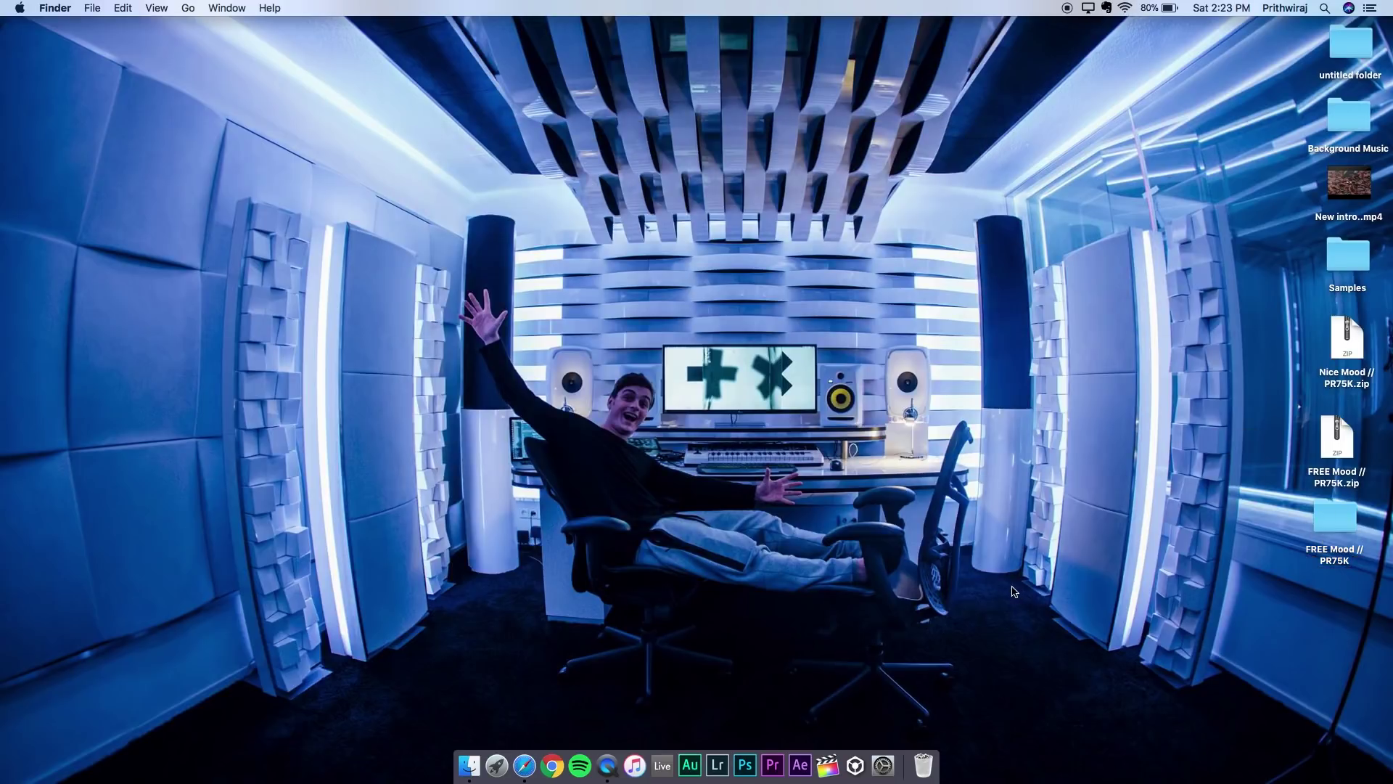
pyautogui.rightClick(1344, 351)
pyautogui.click(1335, 350)
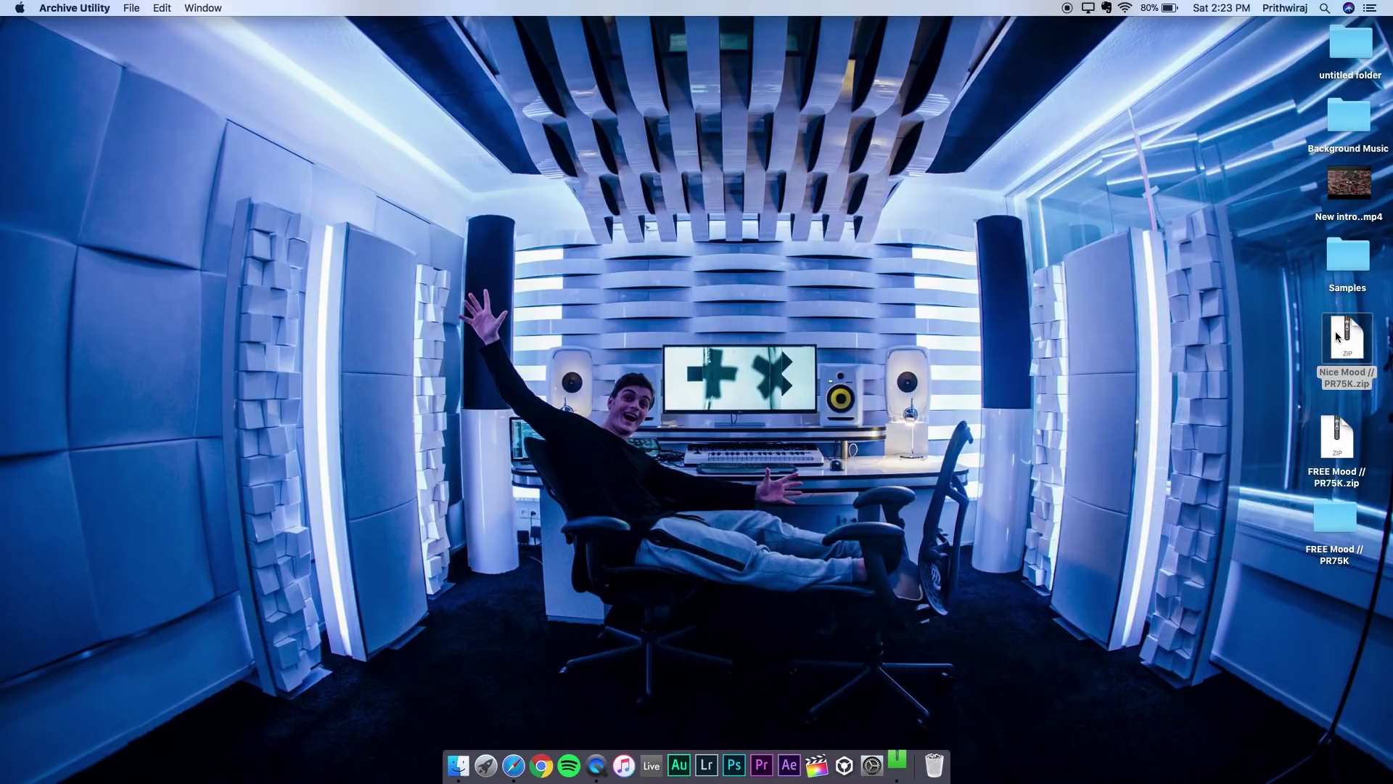
pyautogui.moveTo(1339, 336); pyautogui.dragTo(1319, 589)
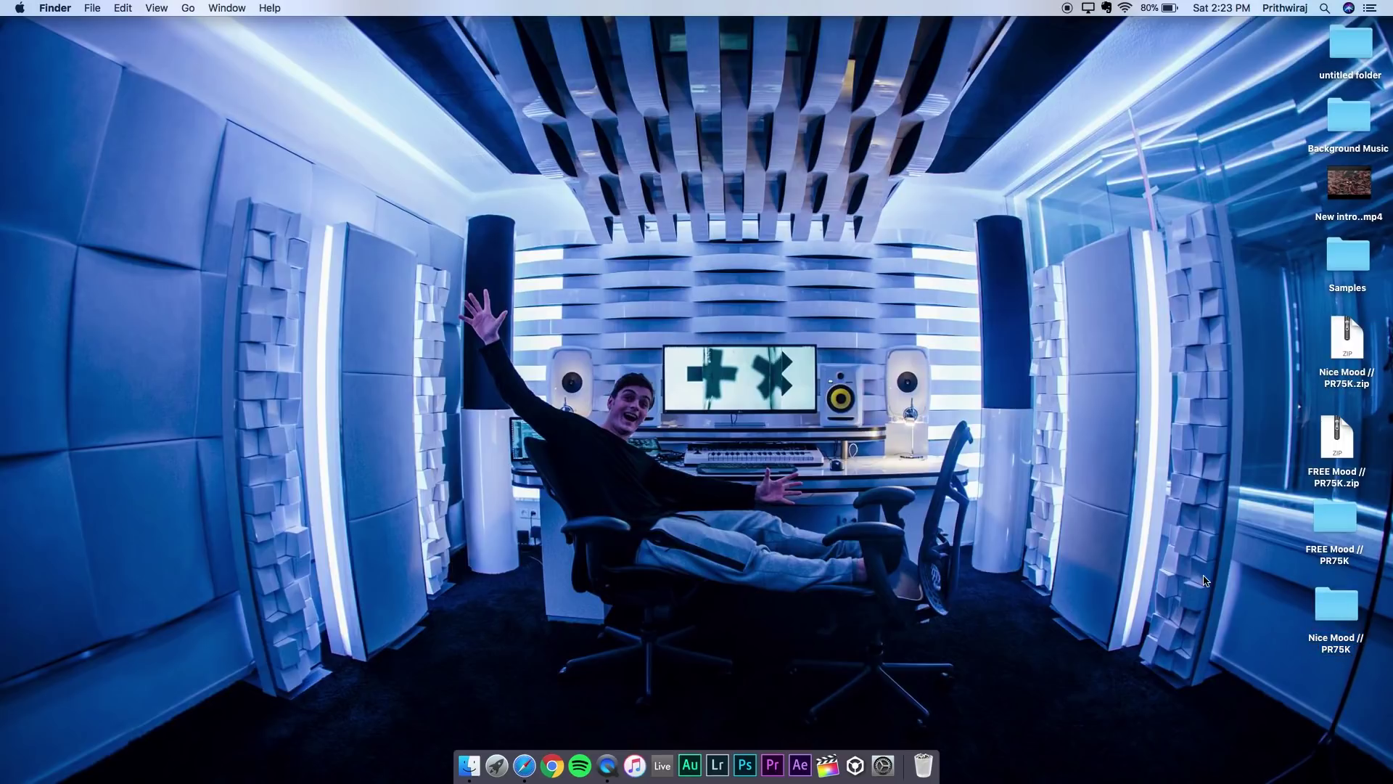
# View the five presets in the Nice Mood folder, close it, and launch Lightroom
pyautogui.doubleClick(1334, 594)
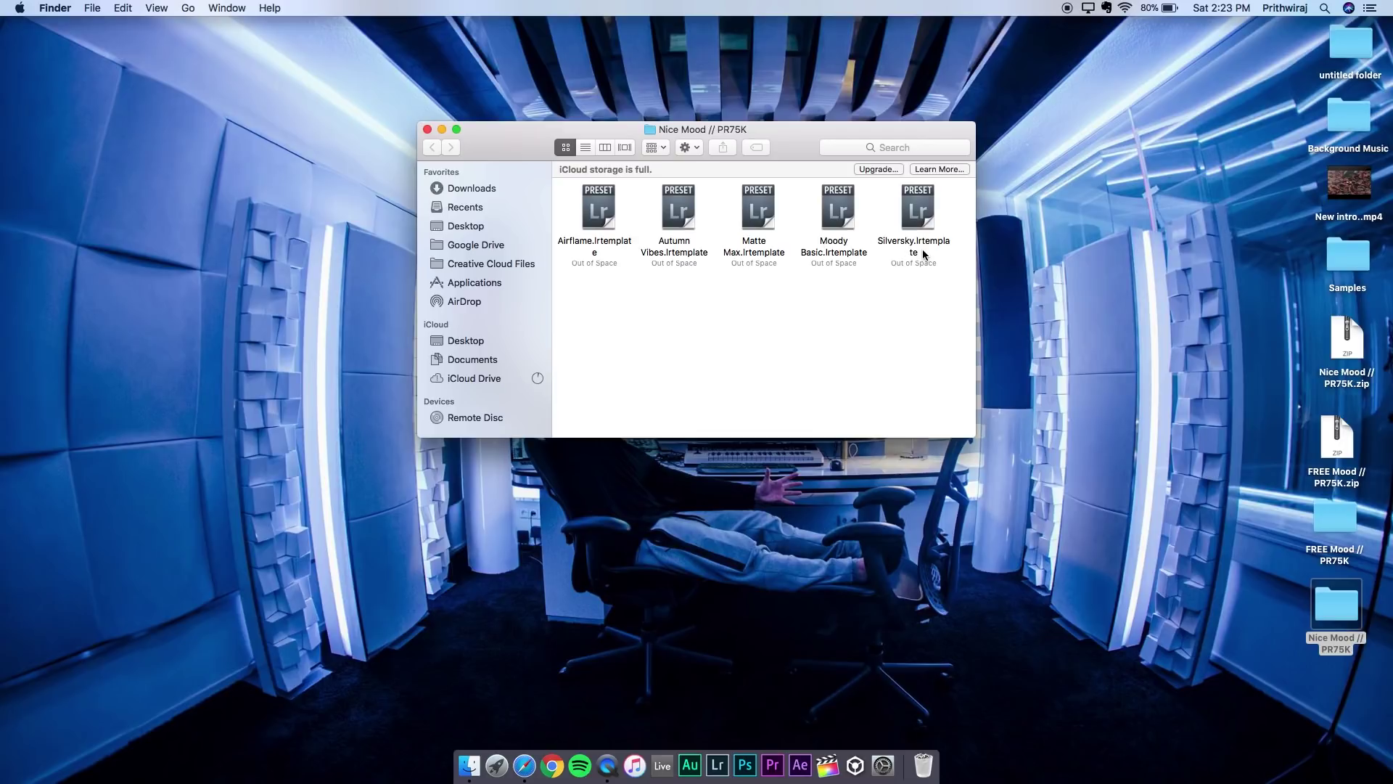
pyautogui.press('super+w')
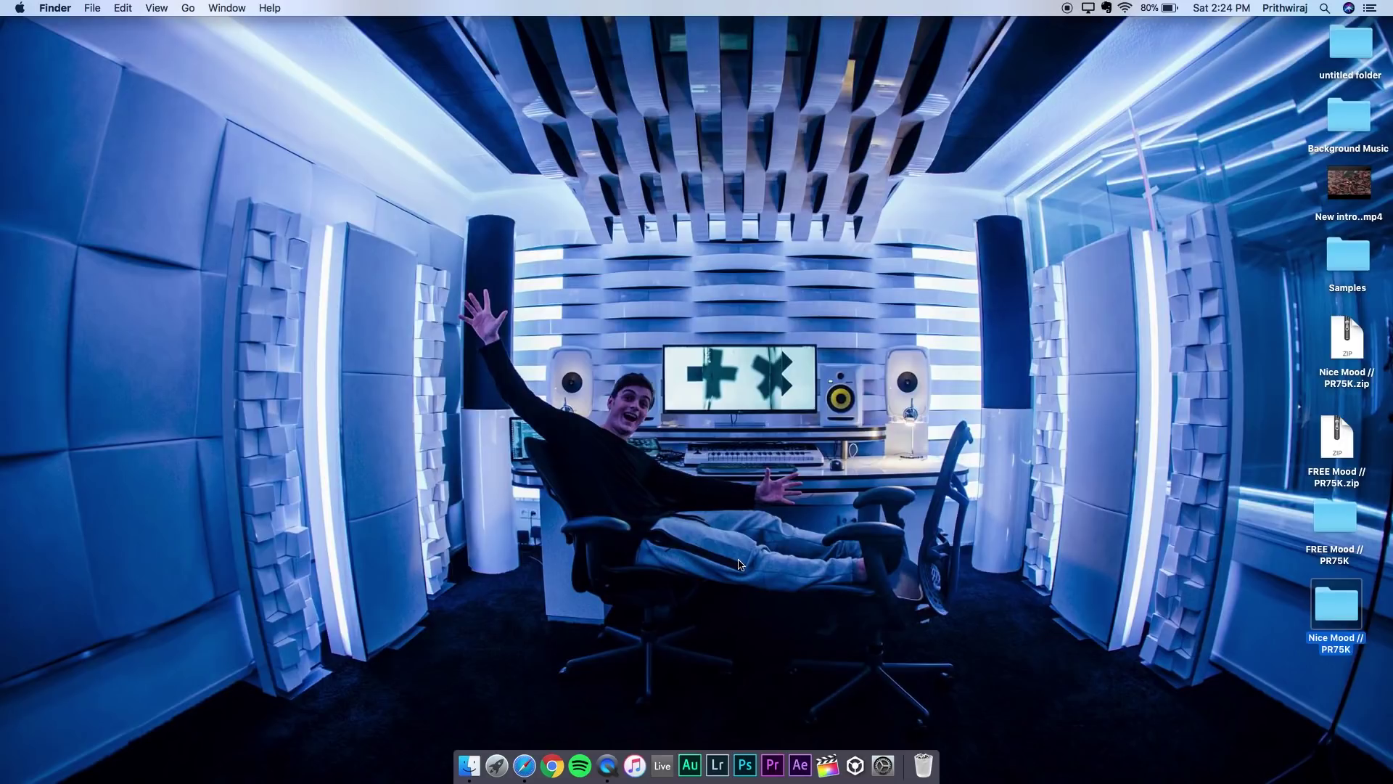
pyautogui.click(720, 762)
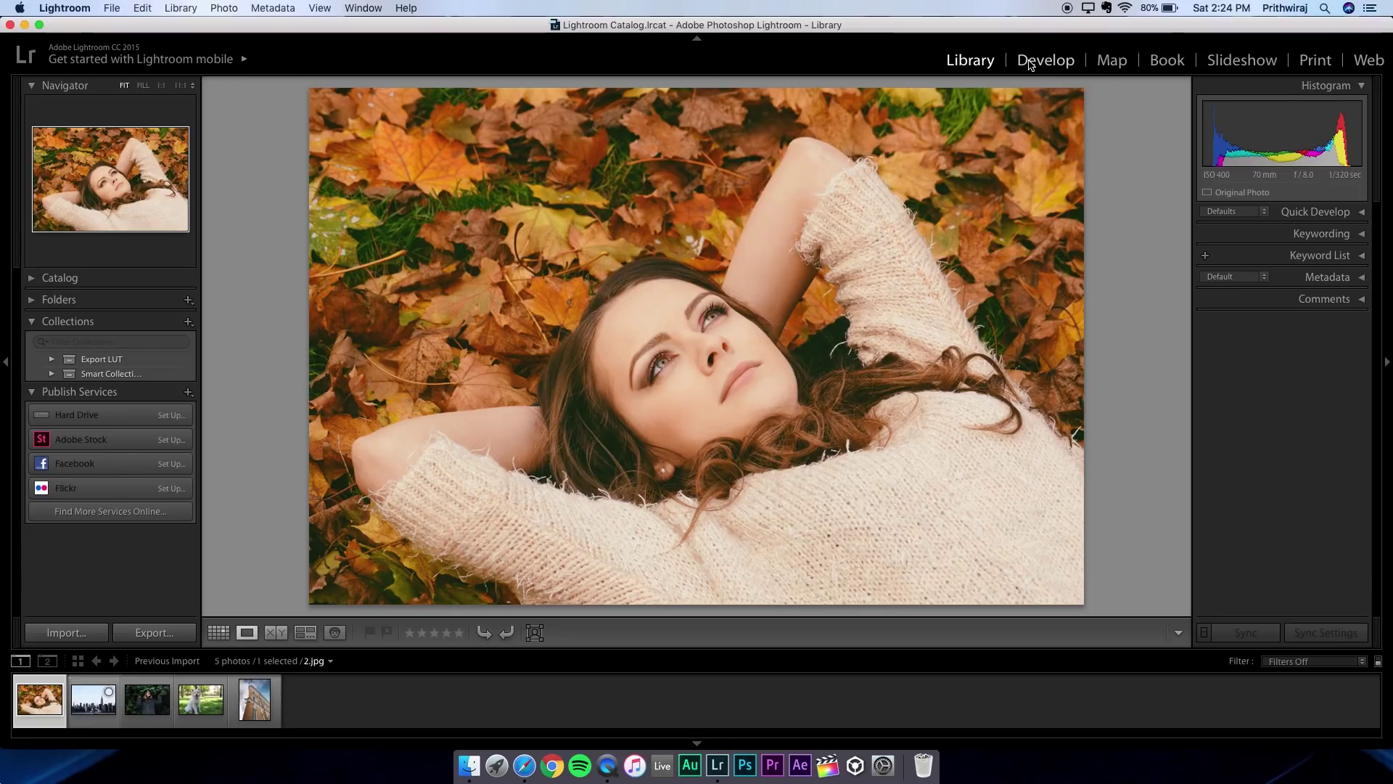
# Switch to the Develop module to show the Presets list beside the autumn-leaves photo
pyautogui.click(1030, 64)
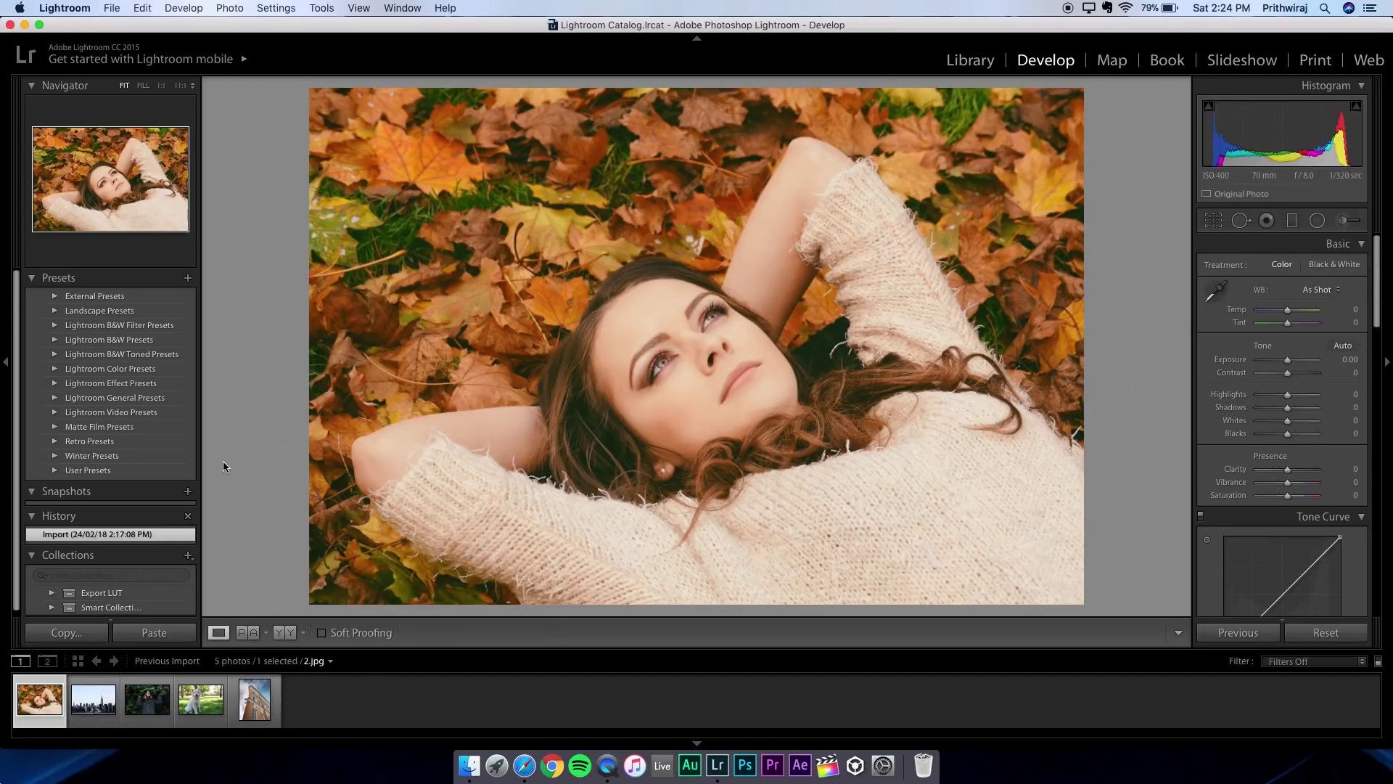
# Create a new preset folder named 'Moody Presets' in the Presets panel
pyautogui.rightClick(37, 444)
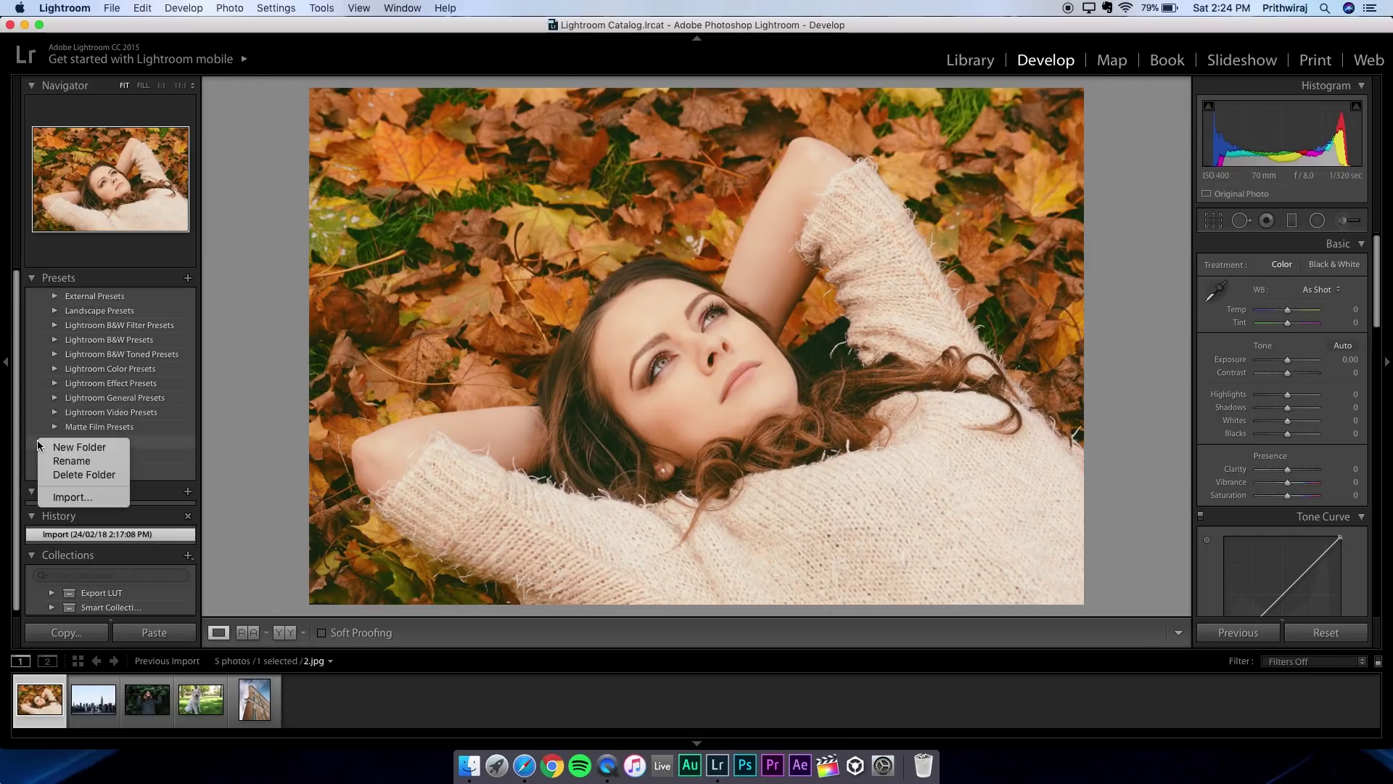
pyautogui.click(86, 448)
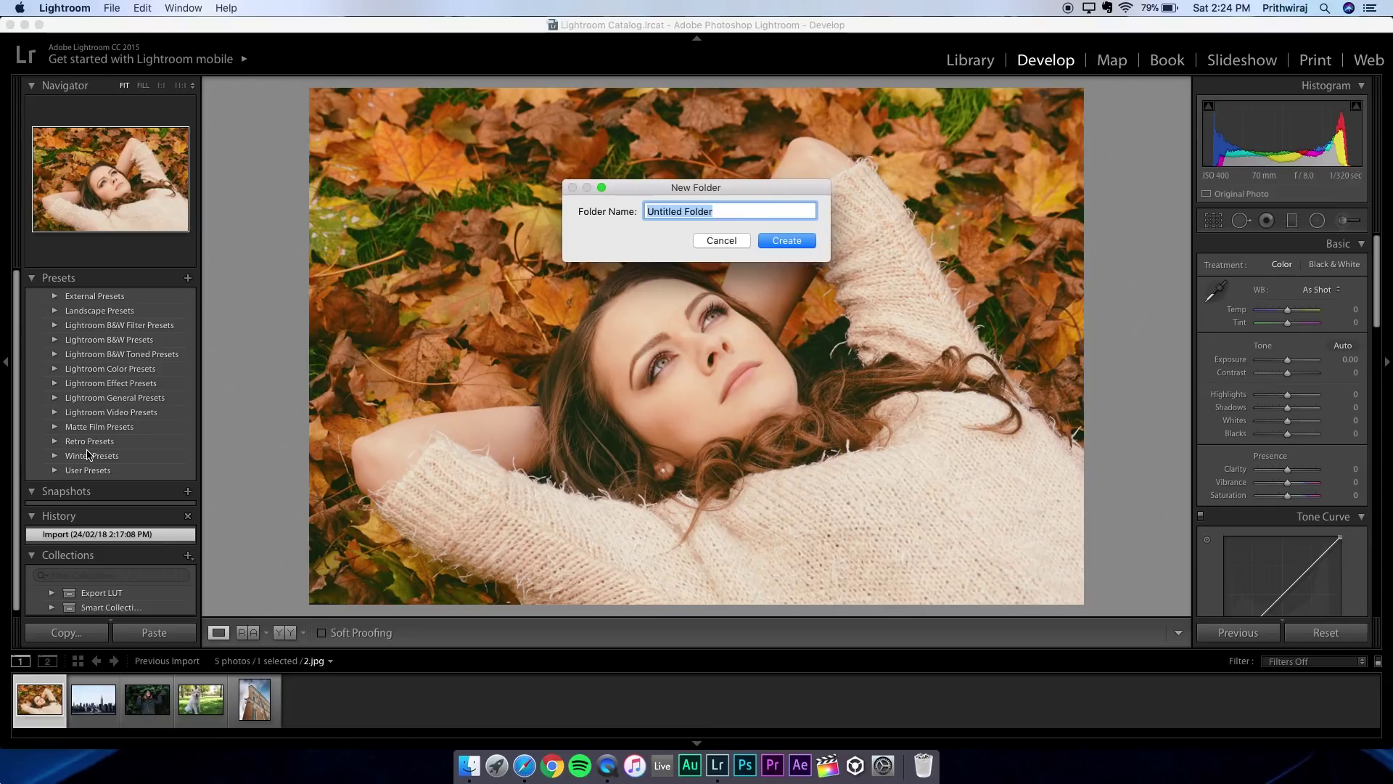
pyautogui.press('shift')
pyautogui.write('Moody Presets')
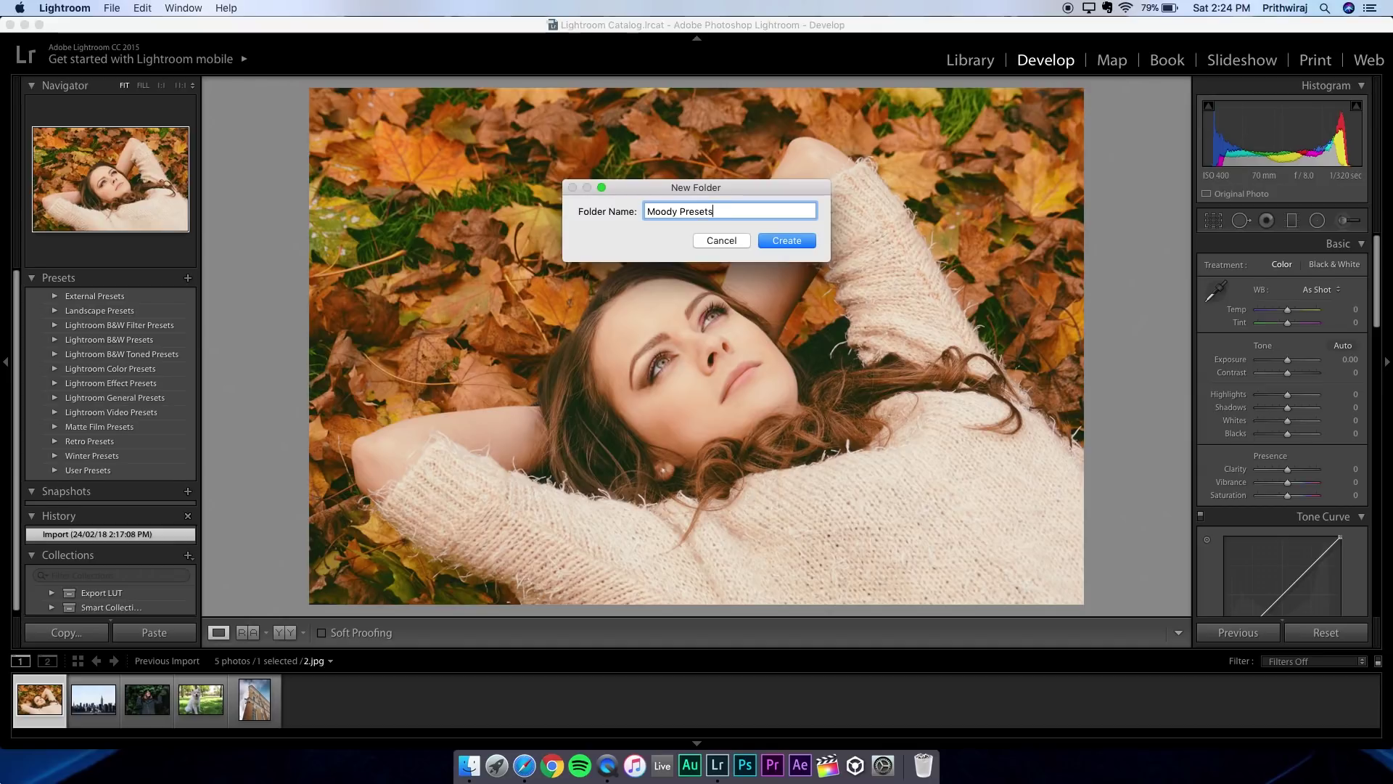
pyautogui.press('Return')
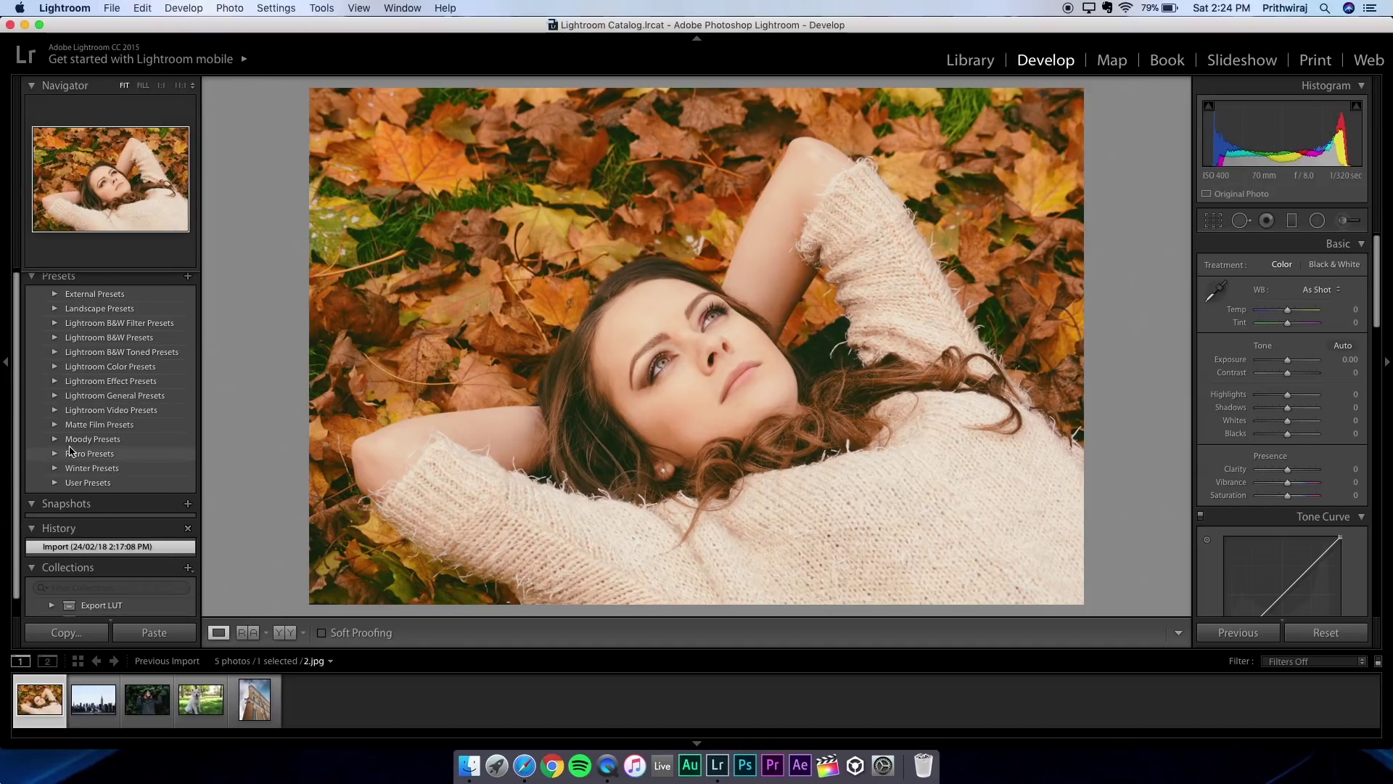
# Bring up the Moody Presets folder's context menu to import presets into it
pyautogui.rightClick(72, 440)
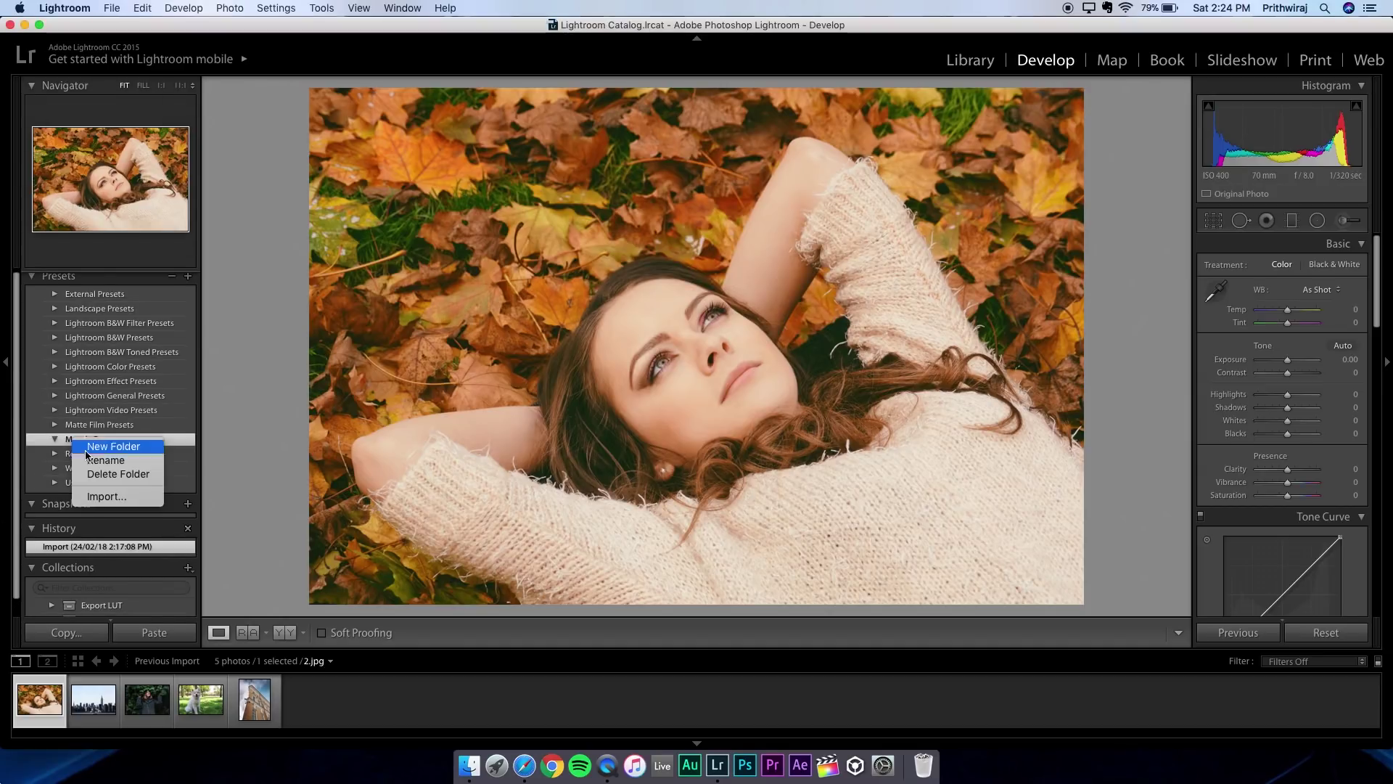
pyautogui.click(77, 441)
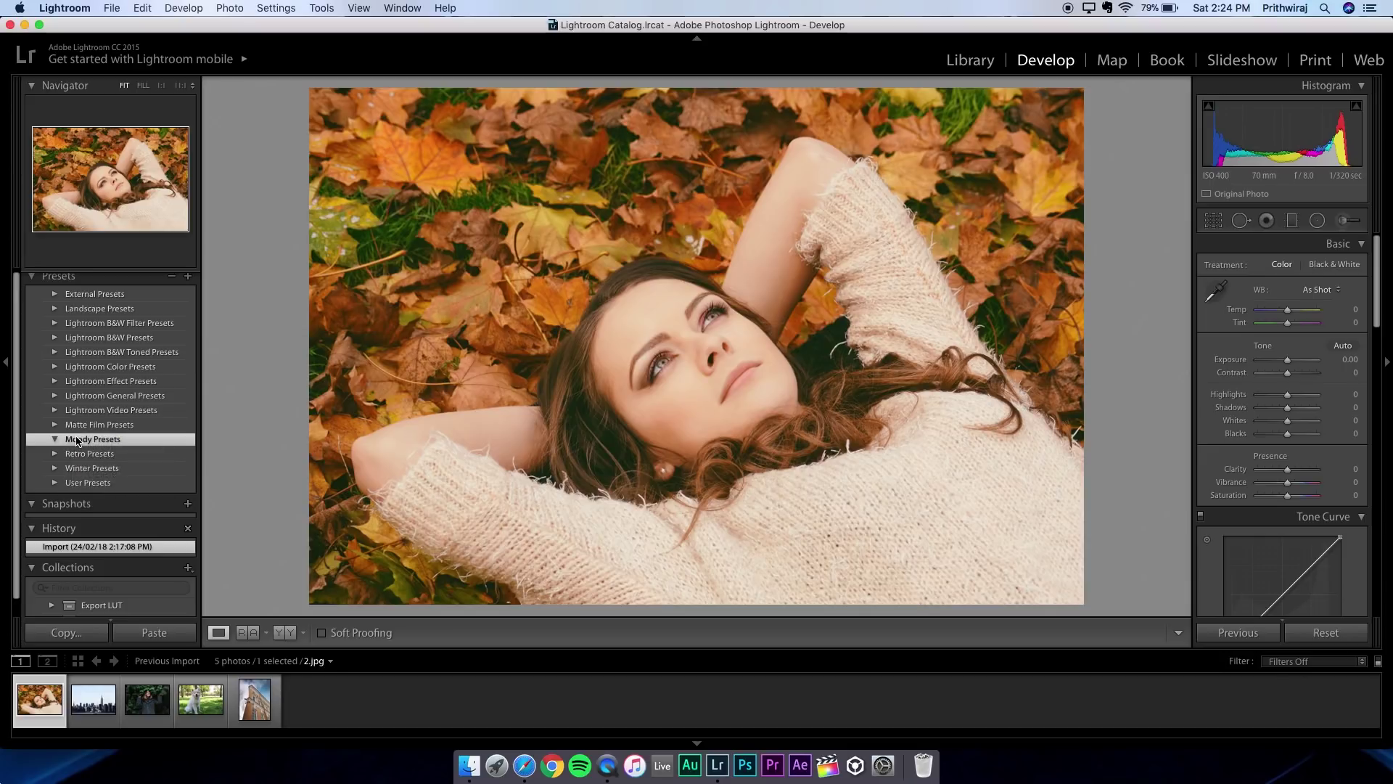
pyautogui.rightClick(76, 441)
# Import all five .lrtemplate presets from Nice Mood // PR75K into the Moody Presets folder
pyautogui.click(97, 493)
pyautogui.doubleClick(587, 194)
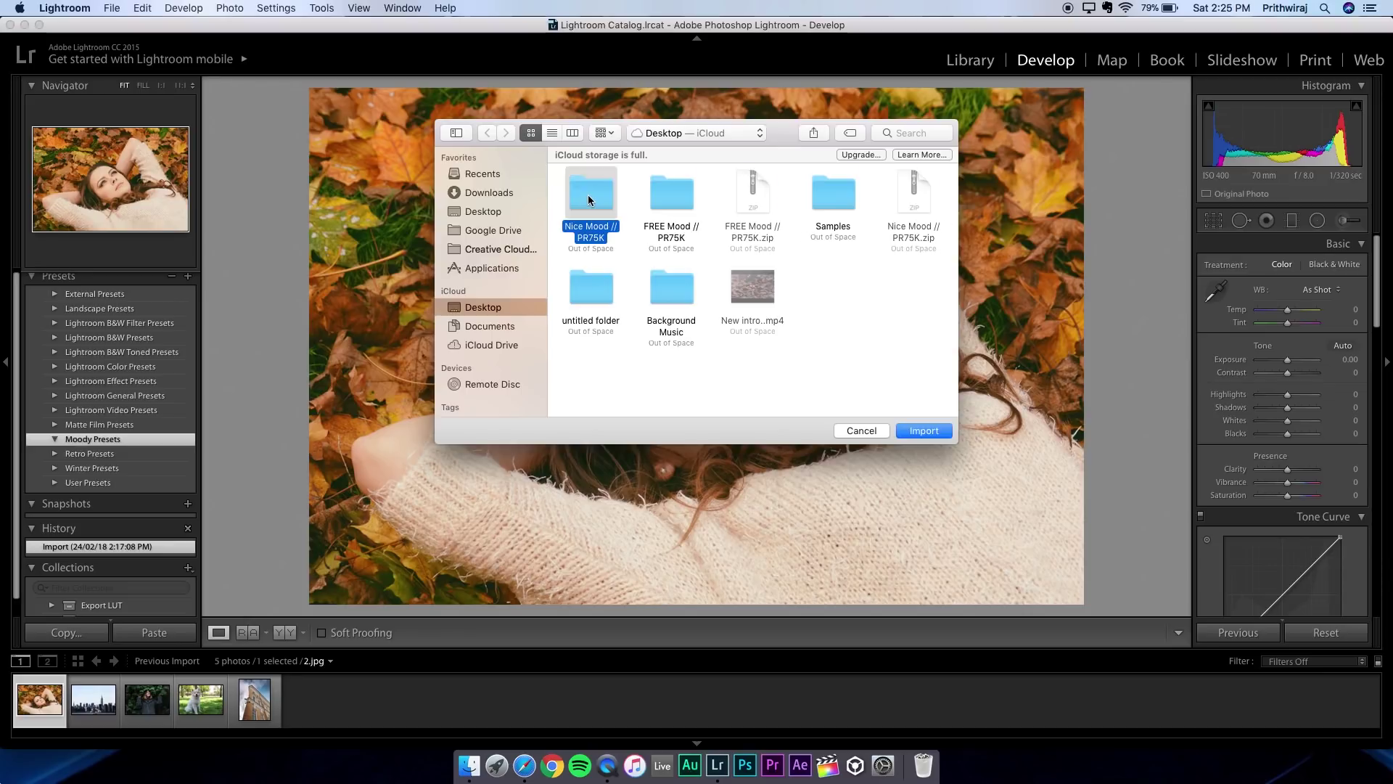
pyautogui.moveTo(923, 275); pyautogui.dragTo(595, 221)
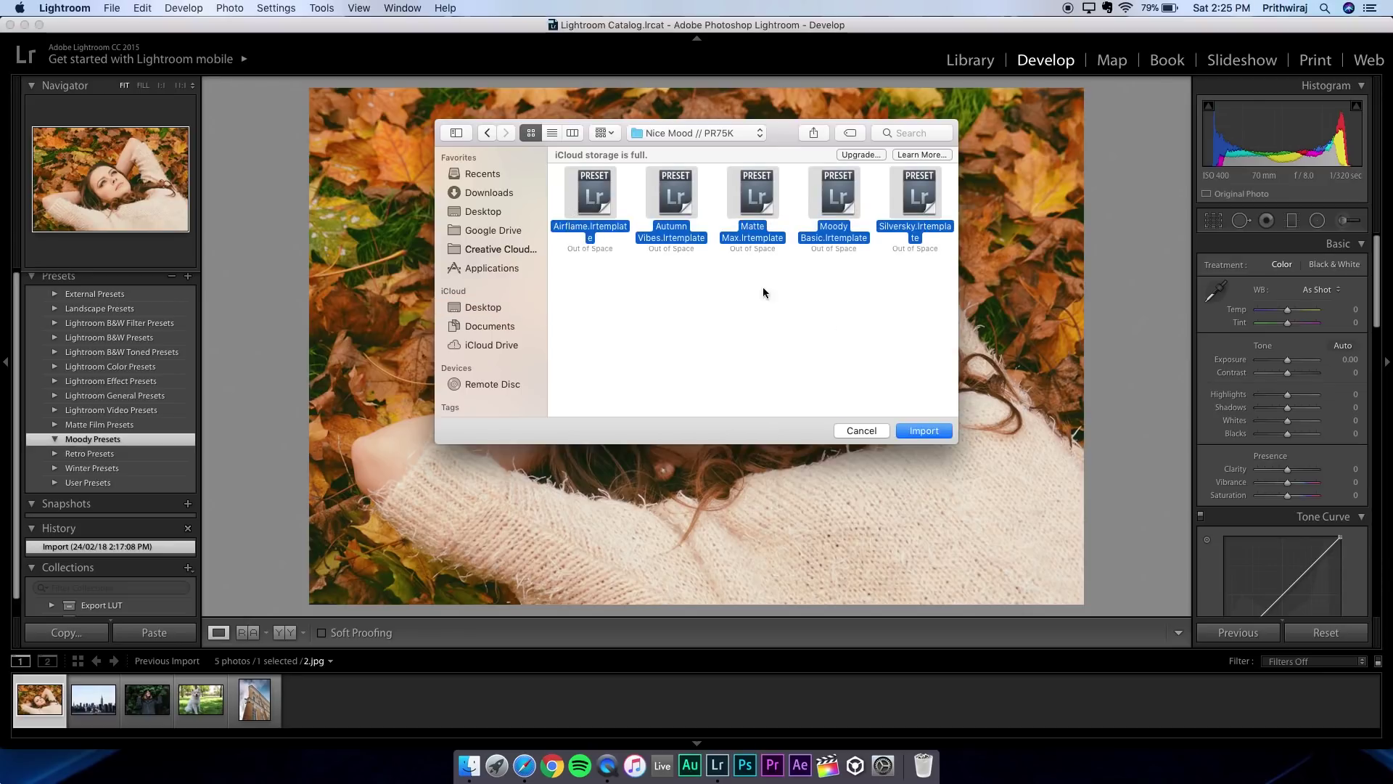
pyautogui.click(914, 431)
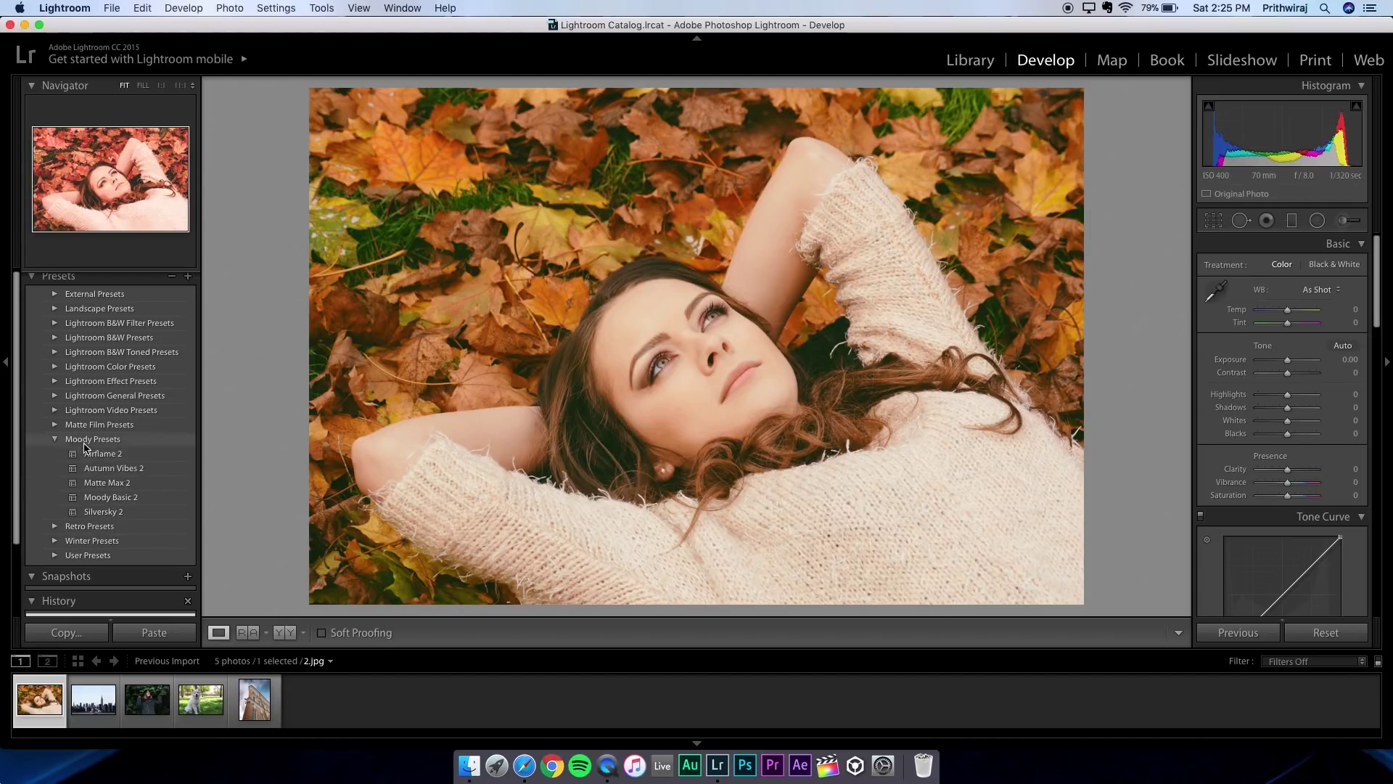
# Apply Autumn Vibes 2 to the autumn portrait with Saturation at −48, then advance to the skyline photo
pyautogui.click(109, 468)
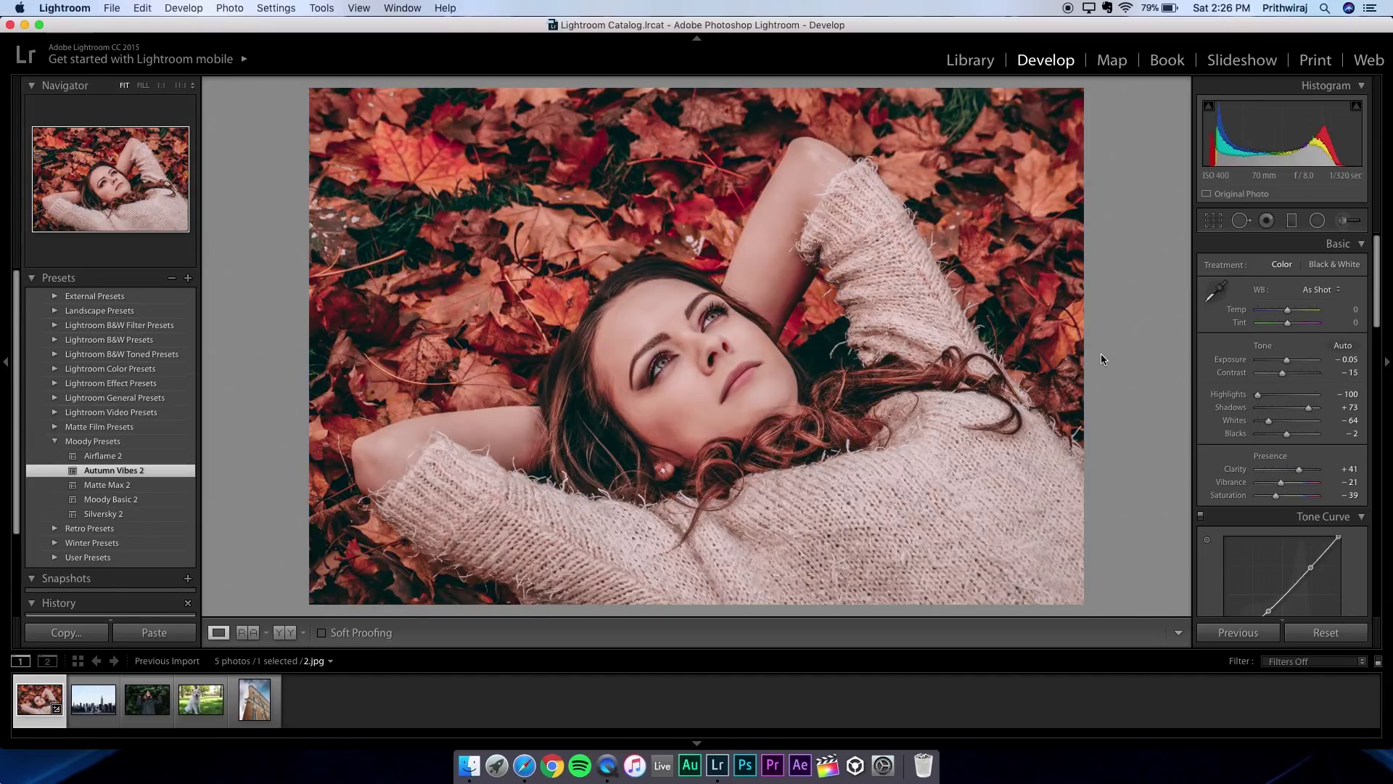
pyautogui.scroll(-2, 1217, 447)
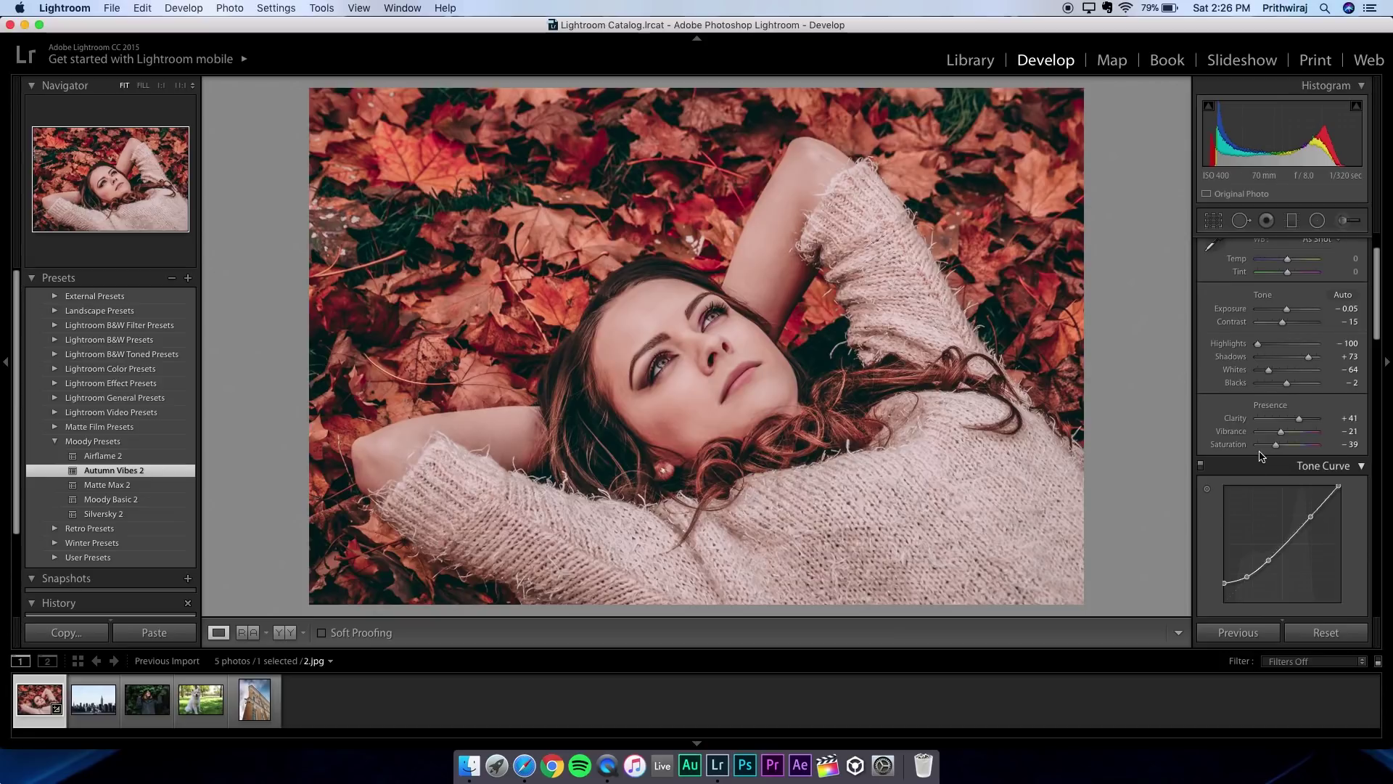
pyautogui.moveTo(1274, 445); pyautogui.dragTo(1270, 446)
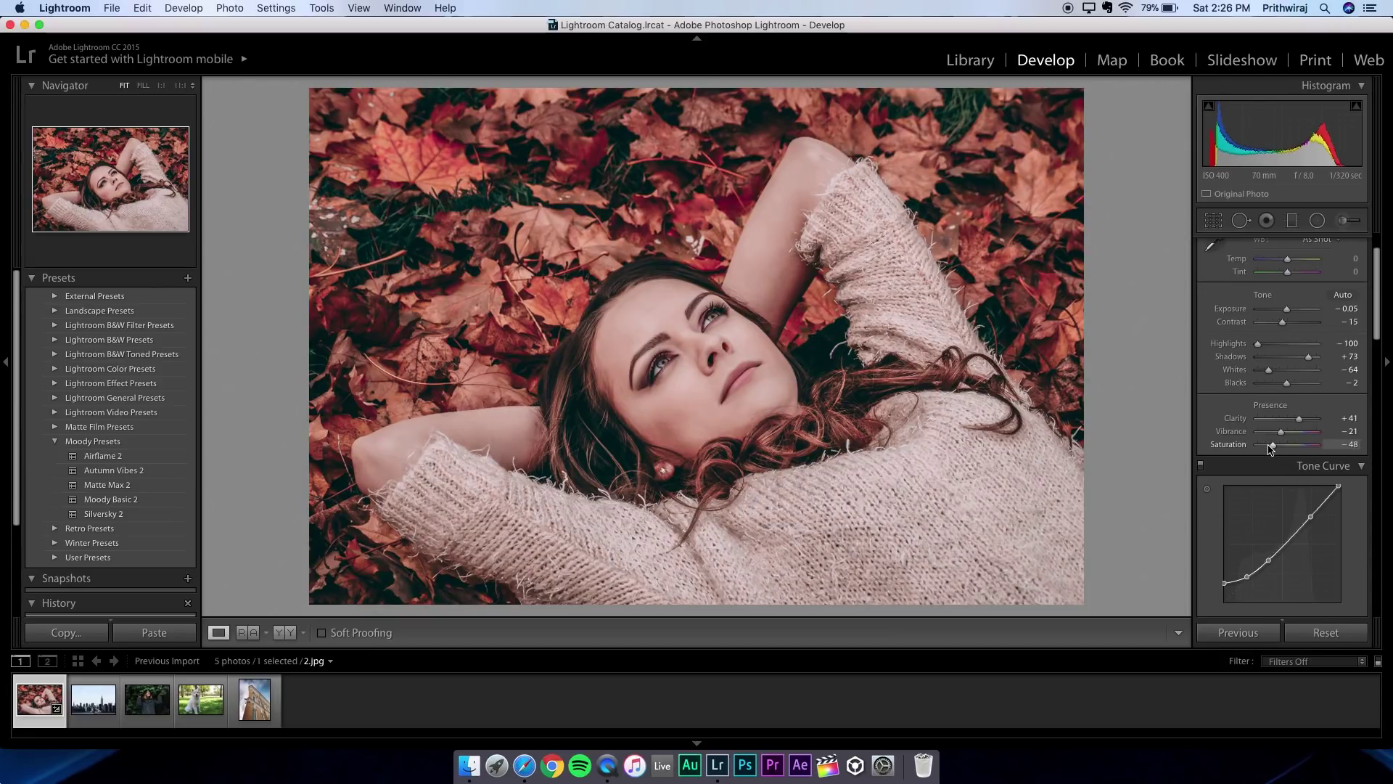
pyautogui.scroll(2, 1270, 450)
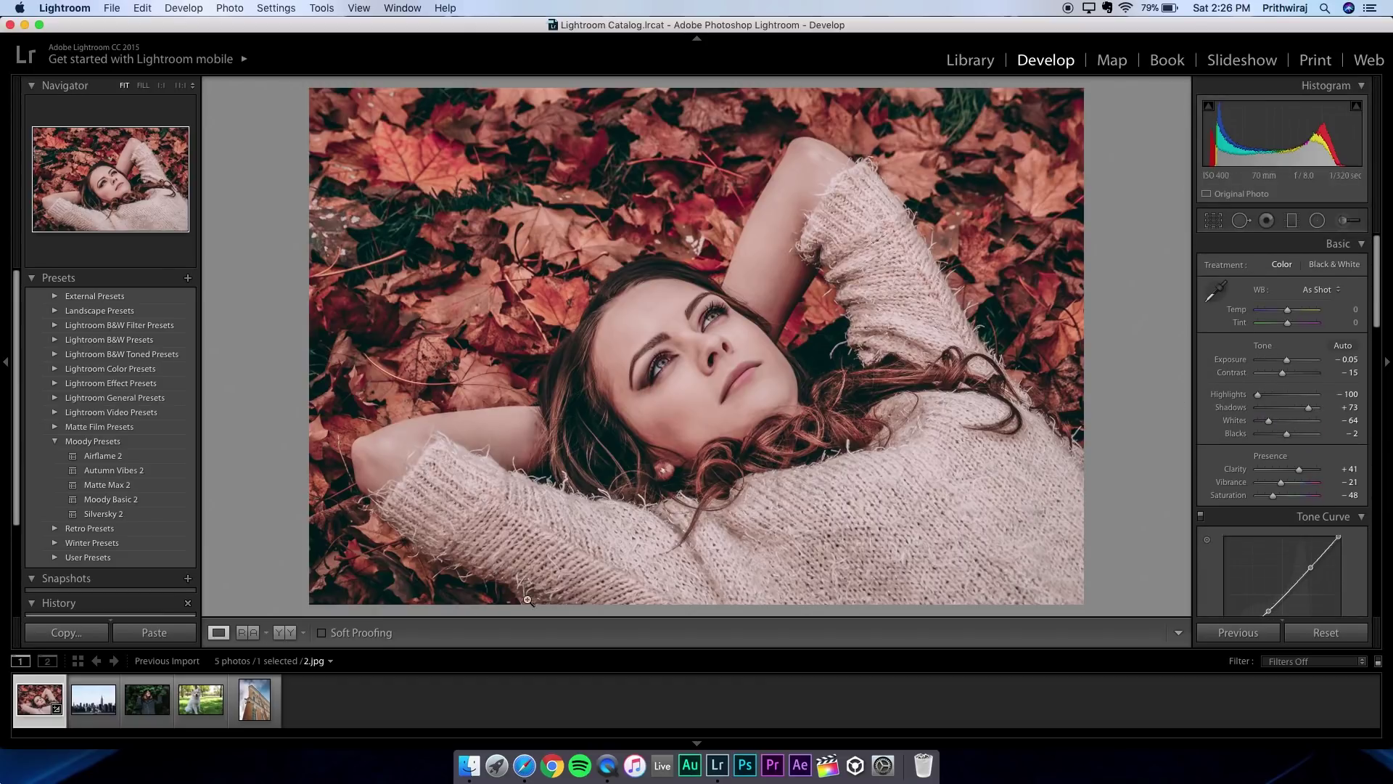
pyautogui.press('Right')
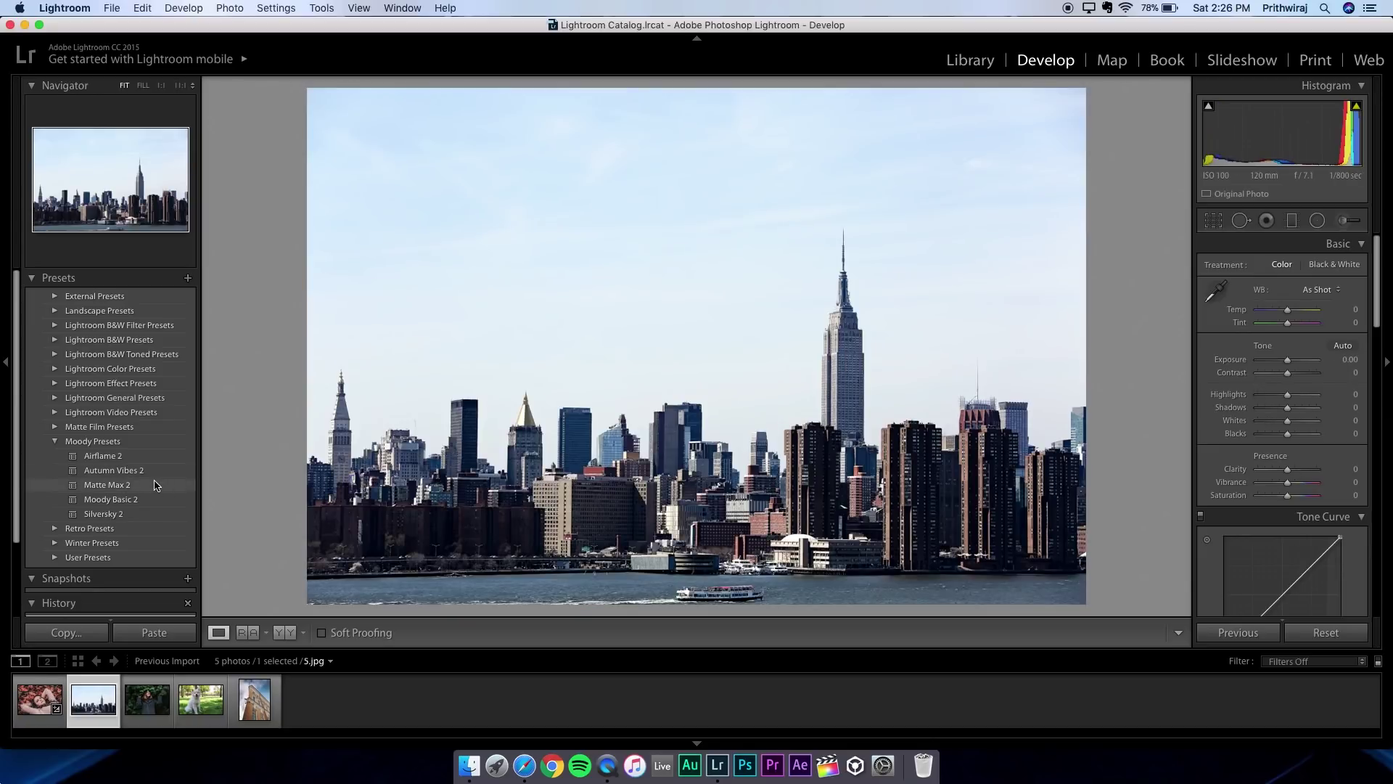
# Apply Matte Max 2 to the skyline and Airflame 2 to the coat portrait, then move to the dog photo
pyautogui.click(154, 484)
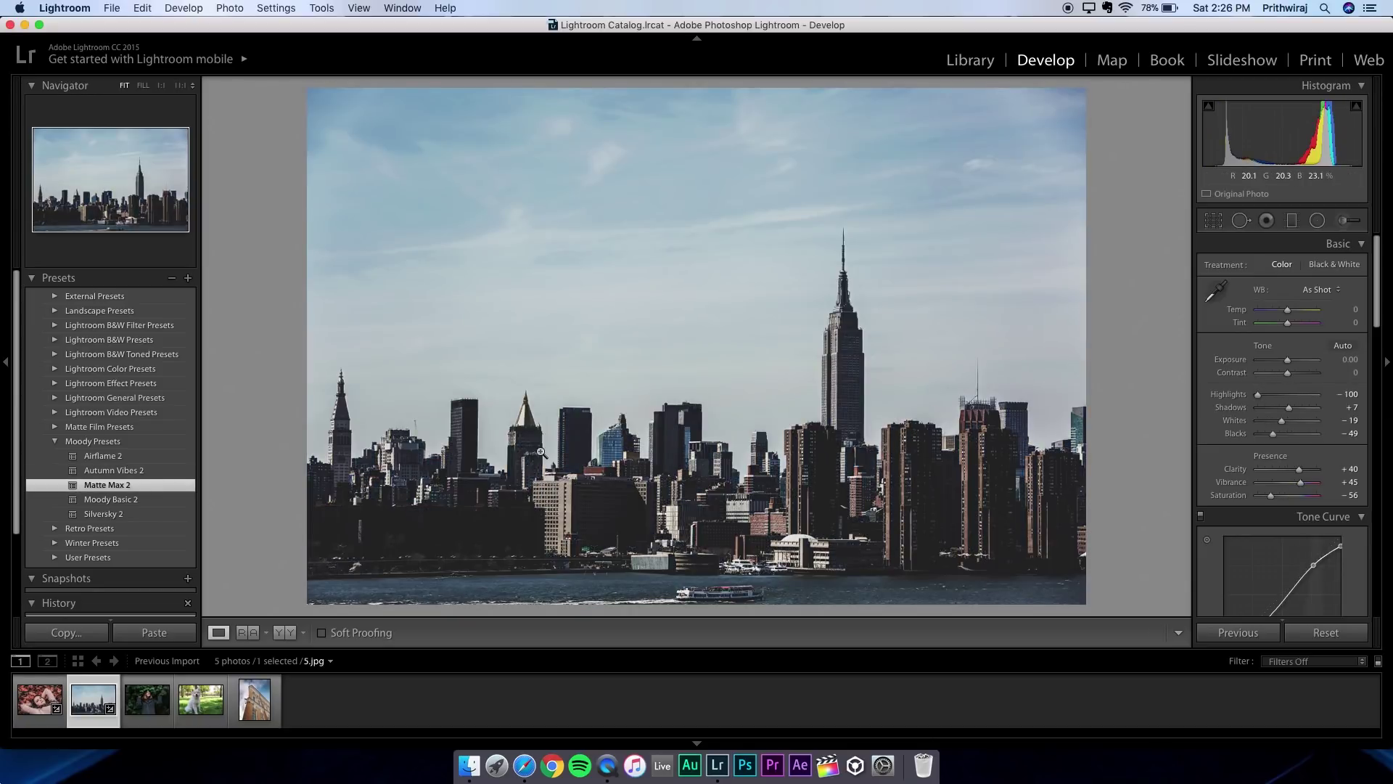
pyautogui.click(153, 702)
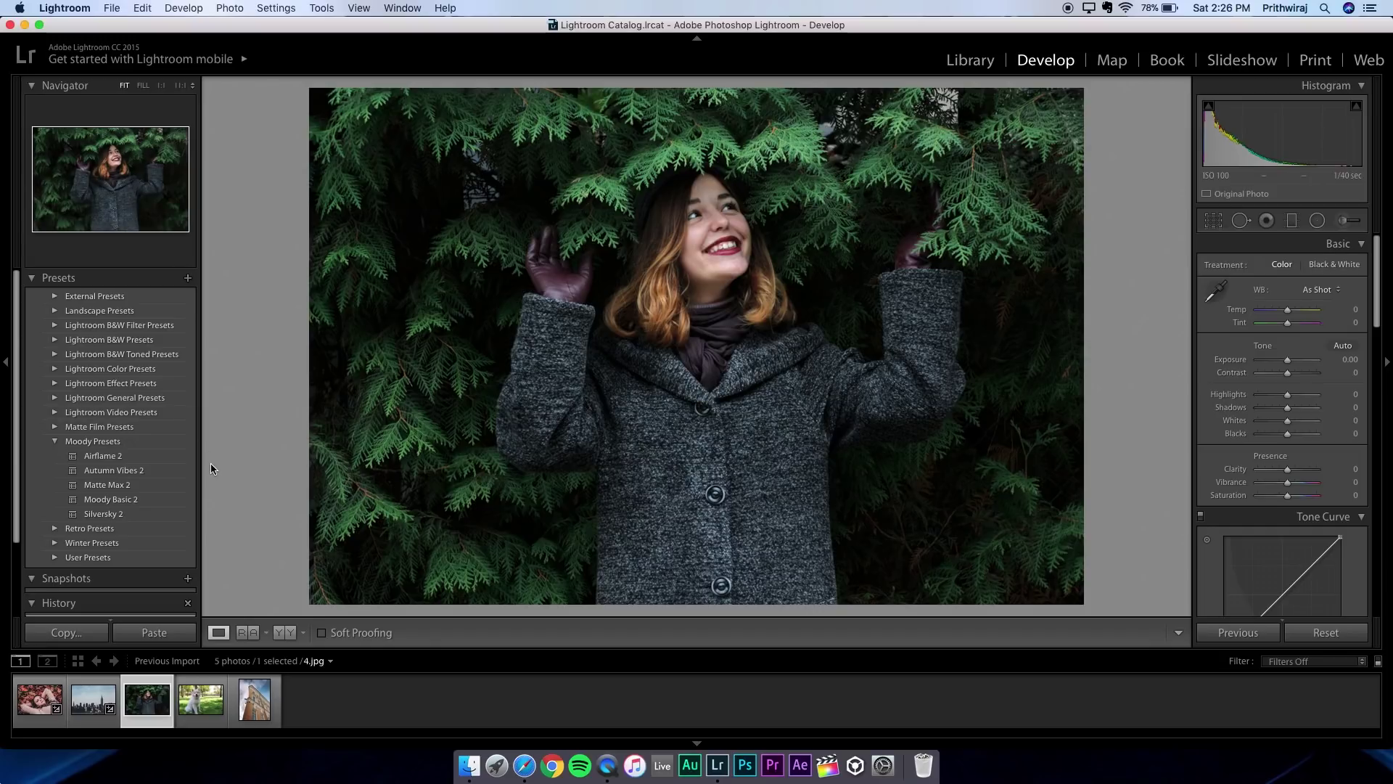
pyautogui.click(155, 457)
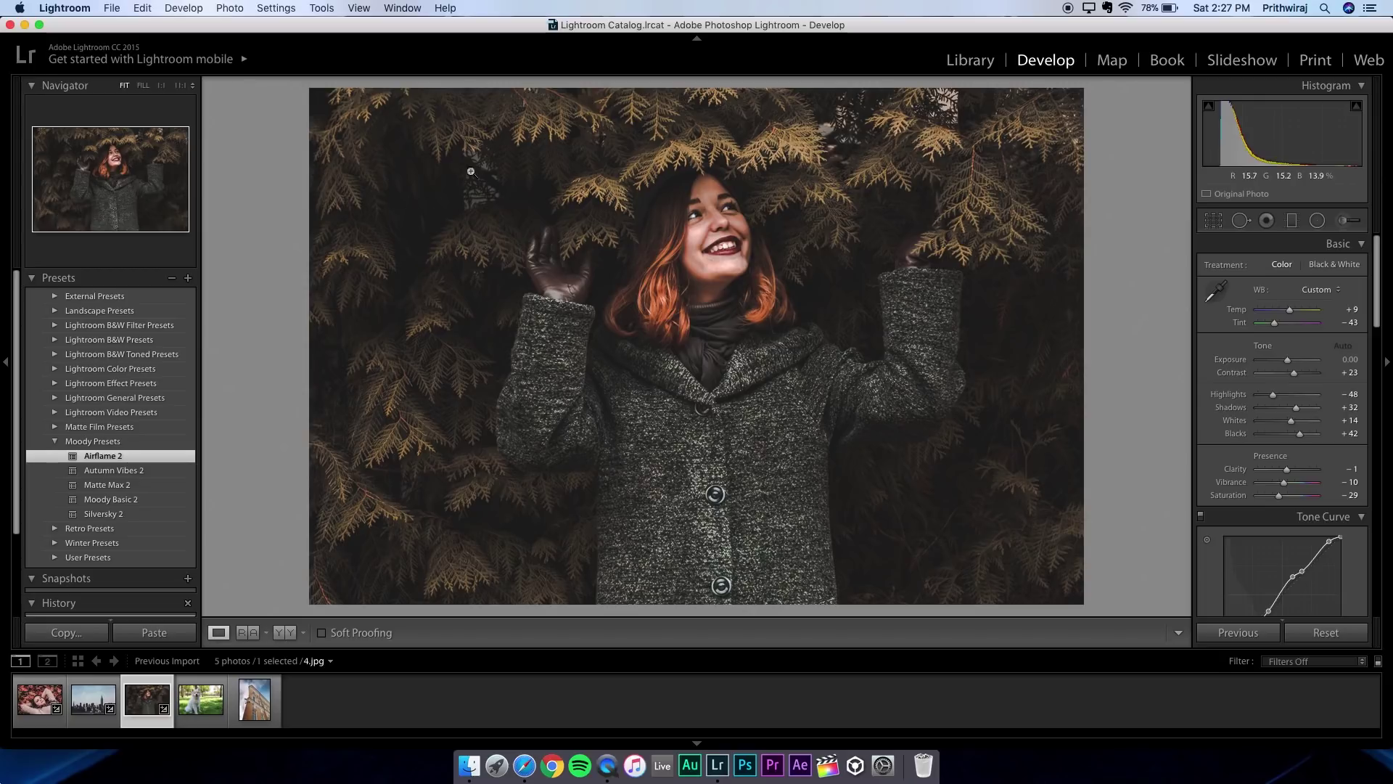
pyautogui.press('Right')
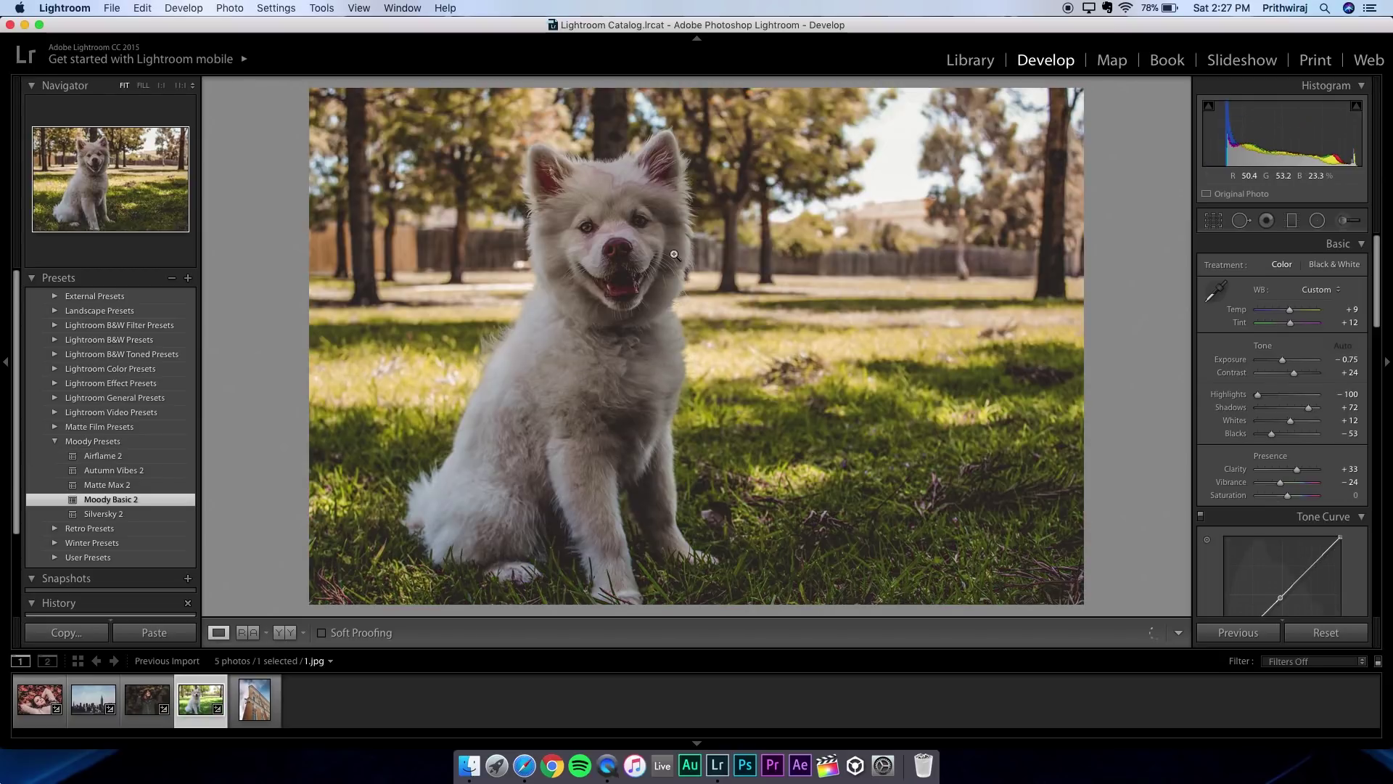
# Apply Silversky 2 to building photo 3.jpg, then return to the first woman-on-leaves photo
pyautogui.press('Right')
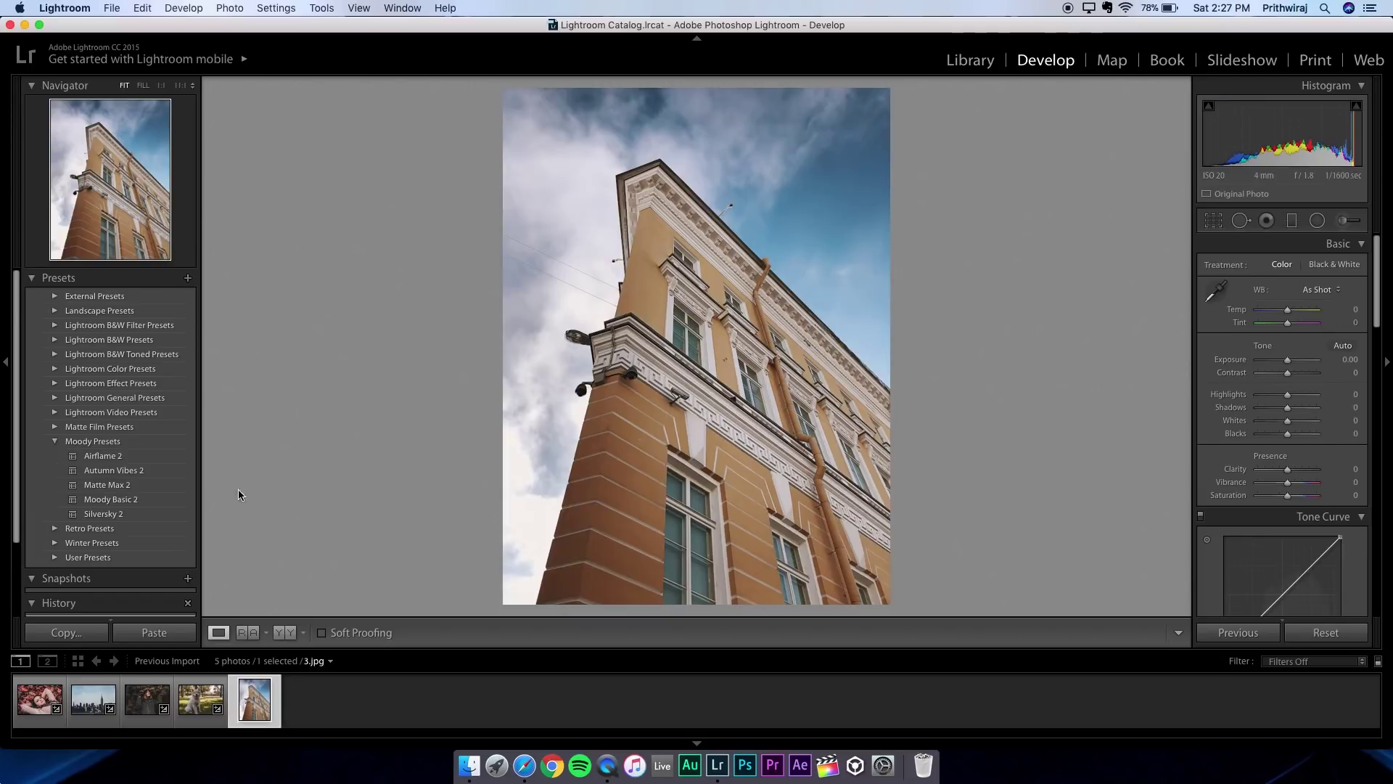
pyautogui.click(140, 515)
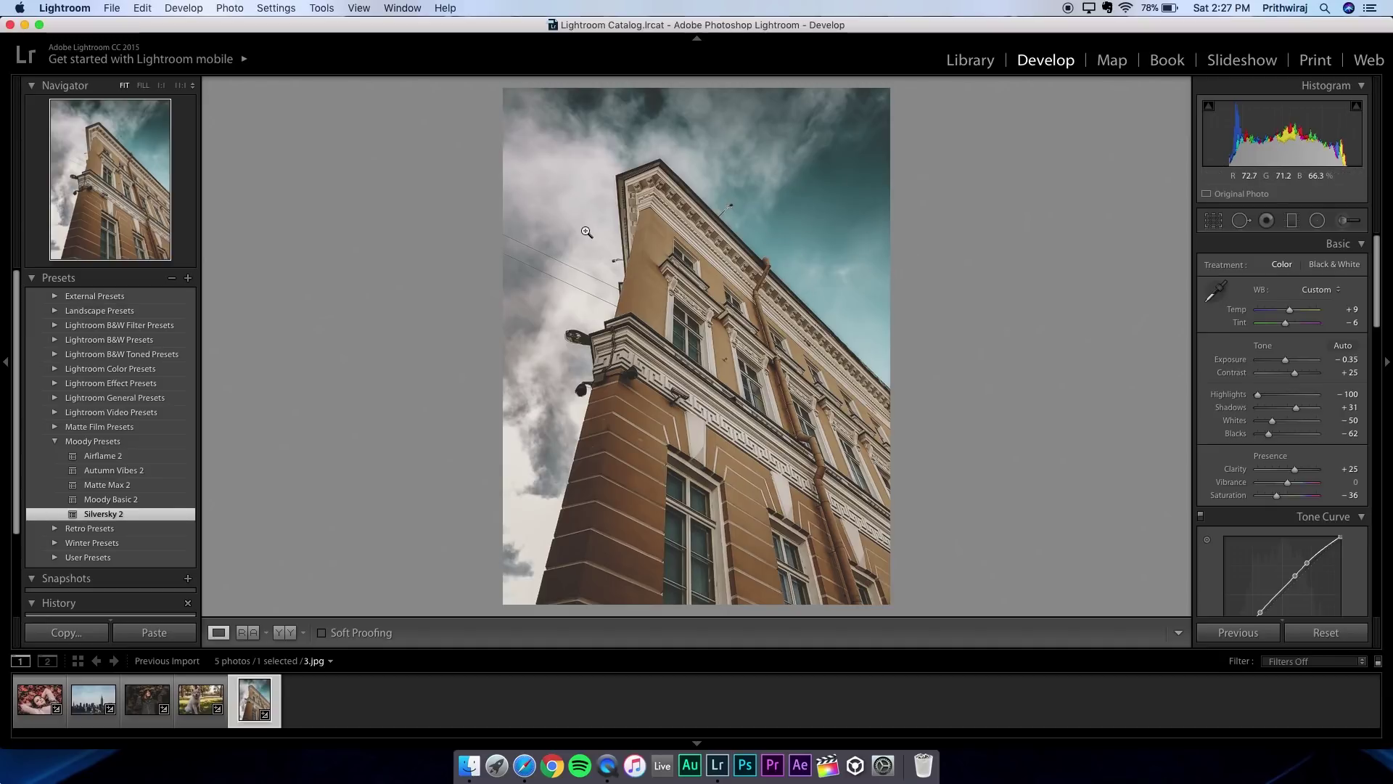
pyautogui.click(21, 685)
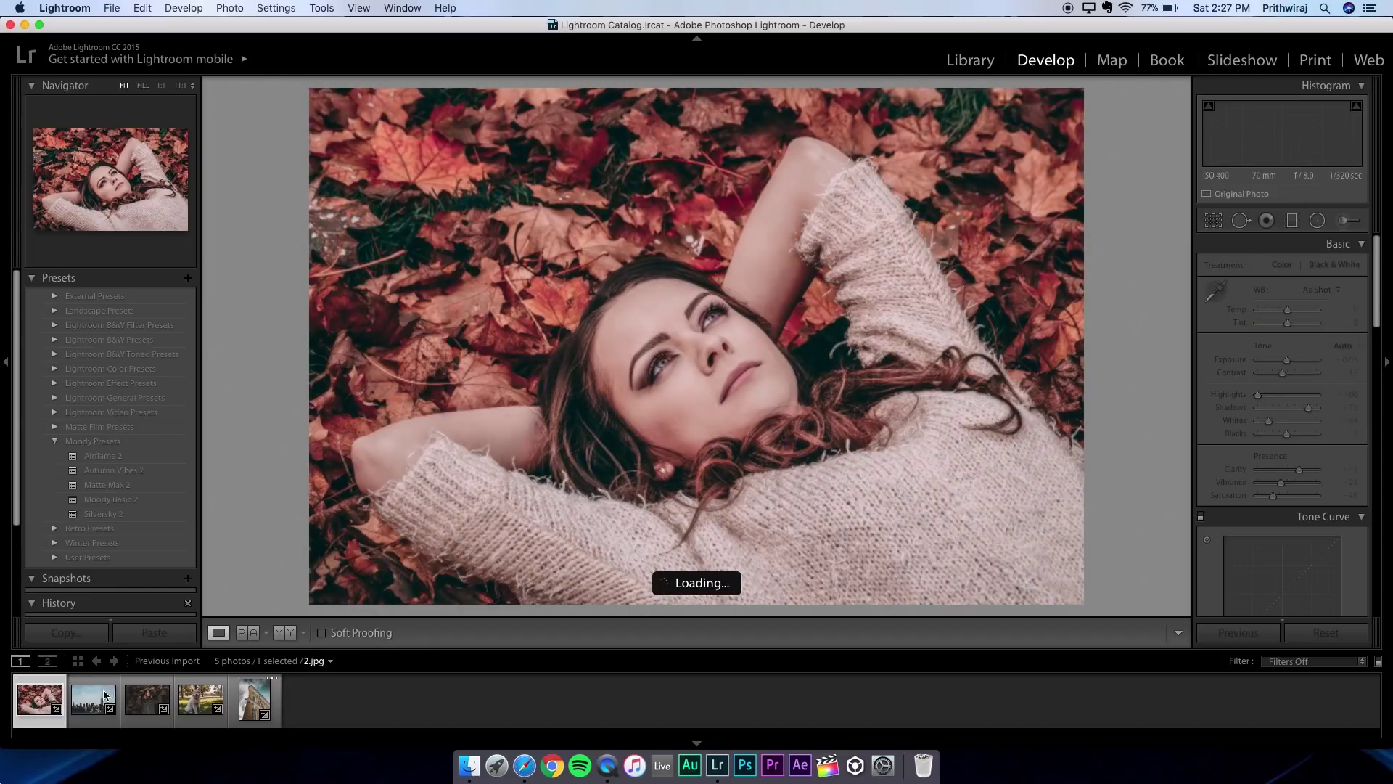
pyautogui.click(104, 697)
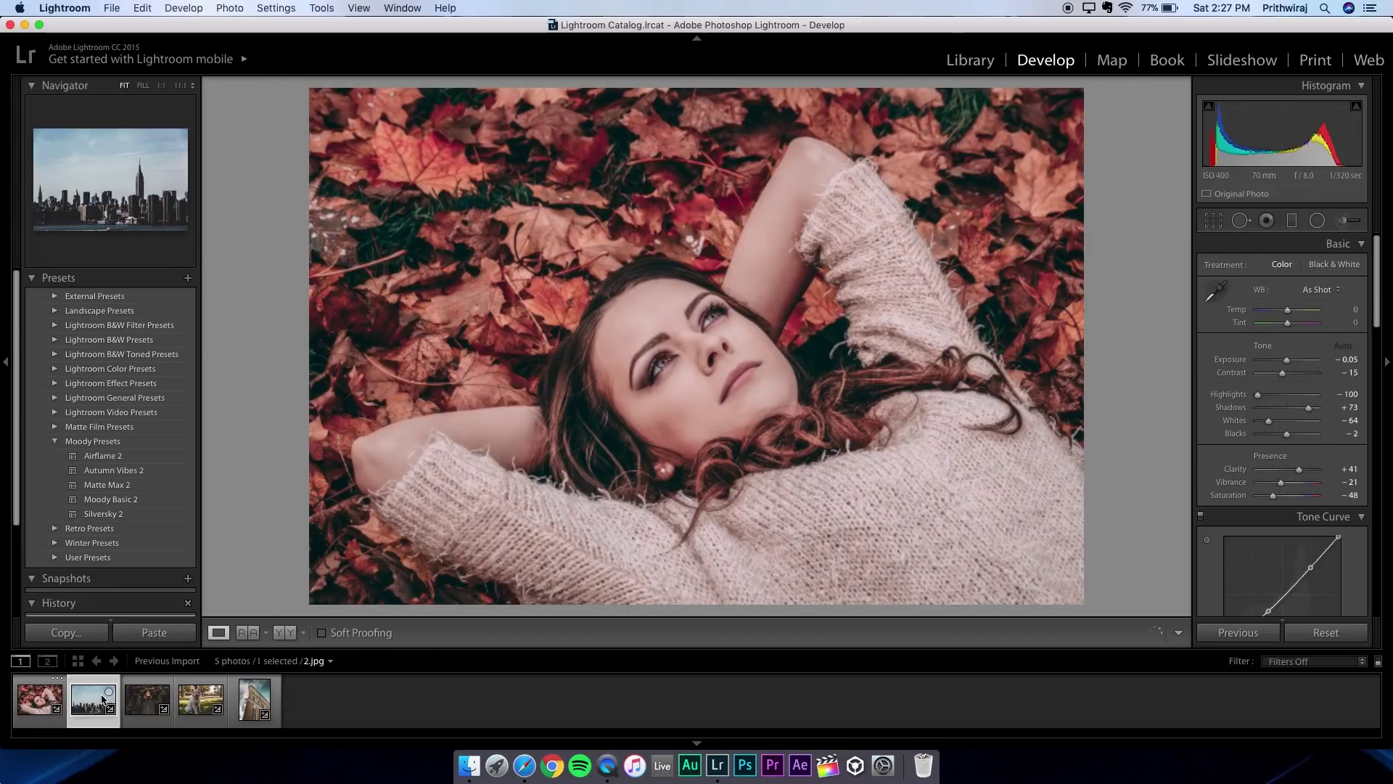
pyautogui.click(161, 704)
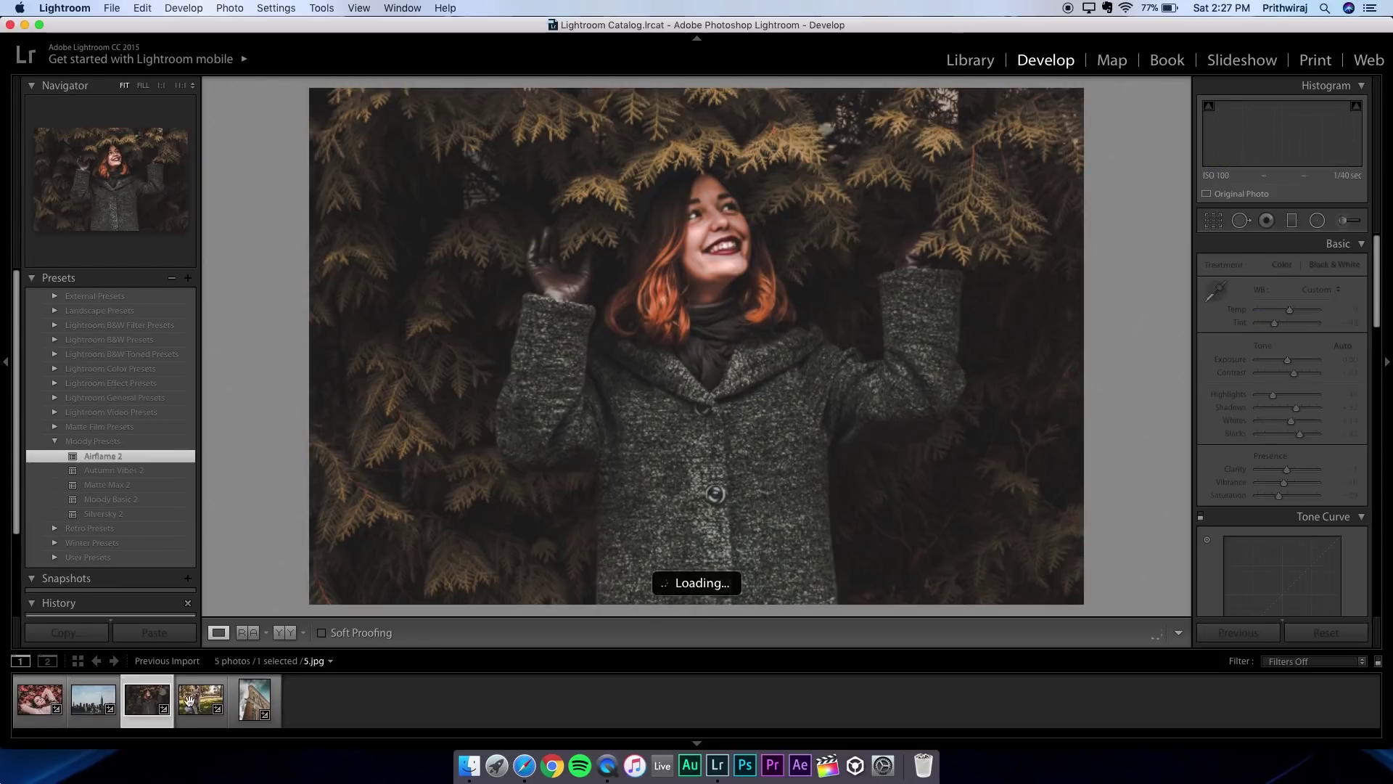
pyautogui.click(189, 700)
pyautogui.click(253, 708)
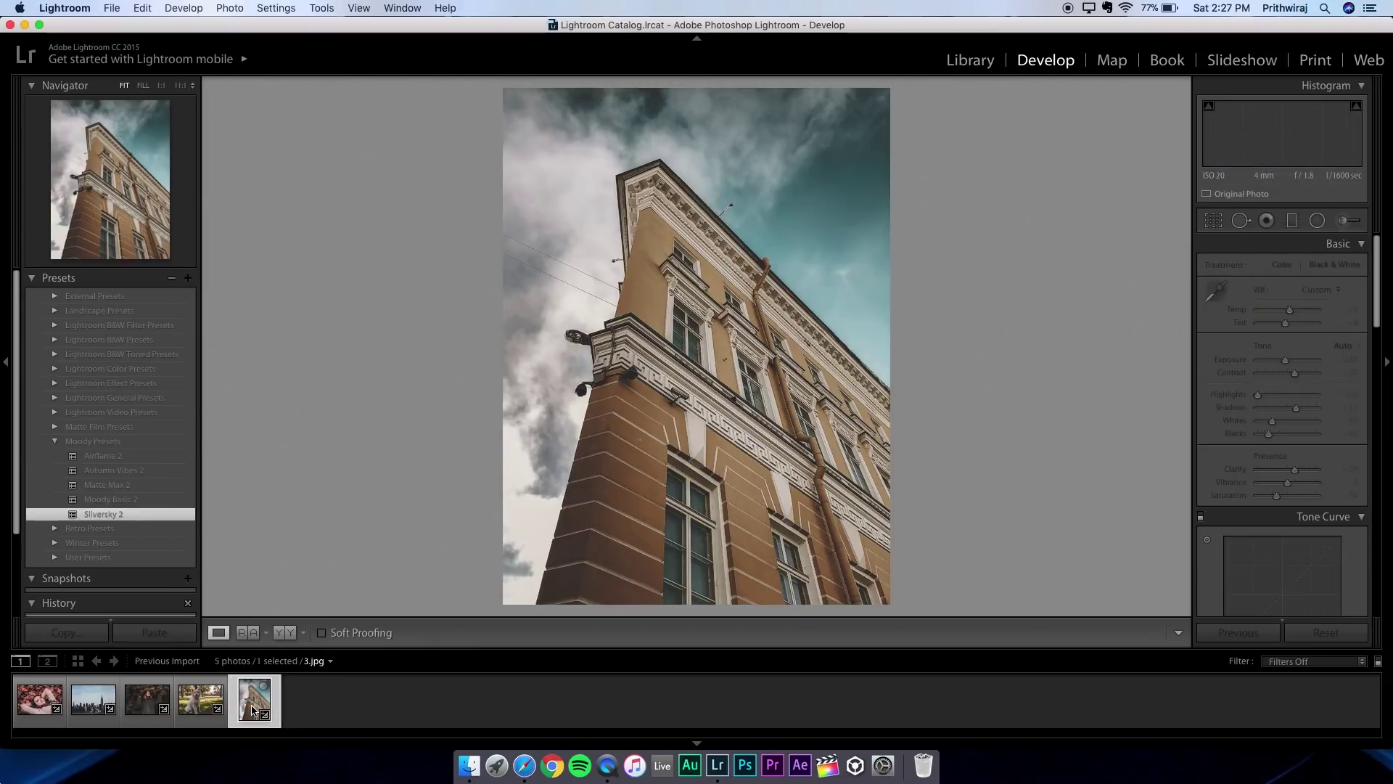